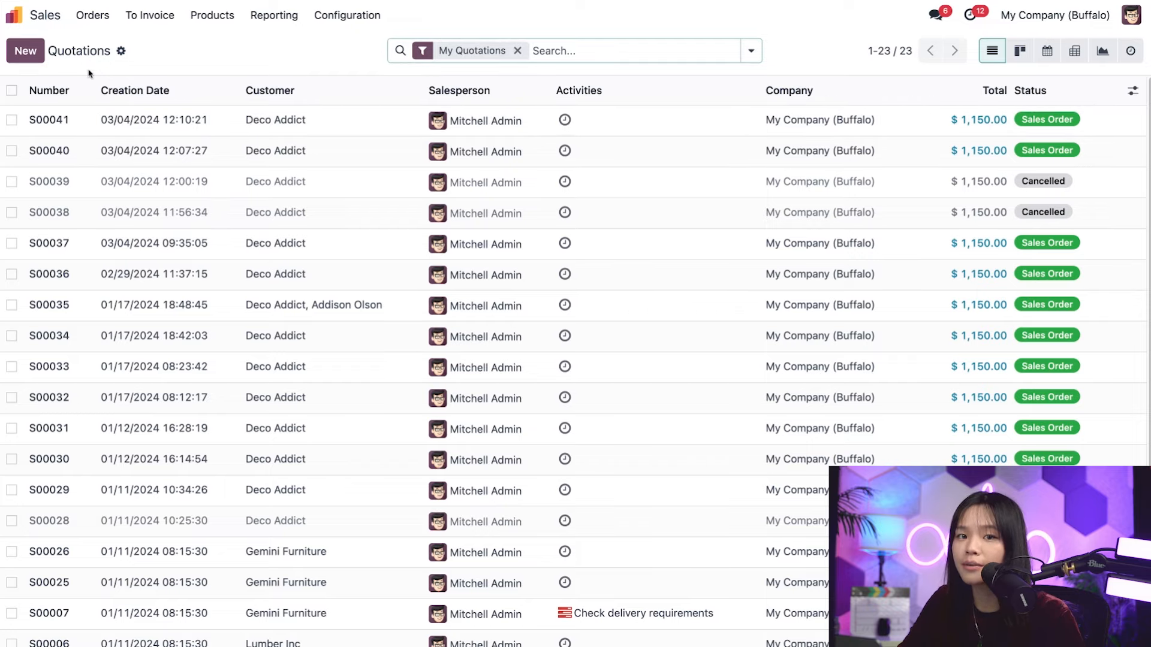
Create a new quotation for the customer Deco Addict
{"action": "left_click", "coordinate": [35, 53]}
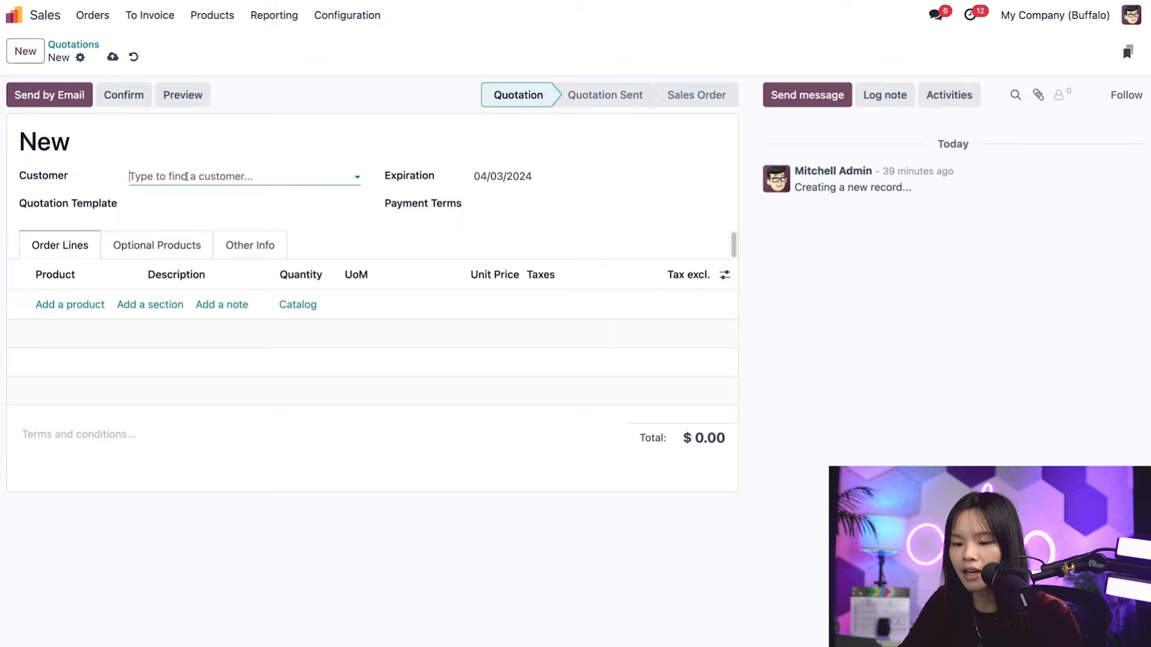
{"action": "left_click", "coordinate": [186, 176]}
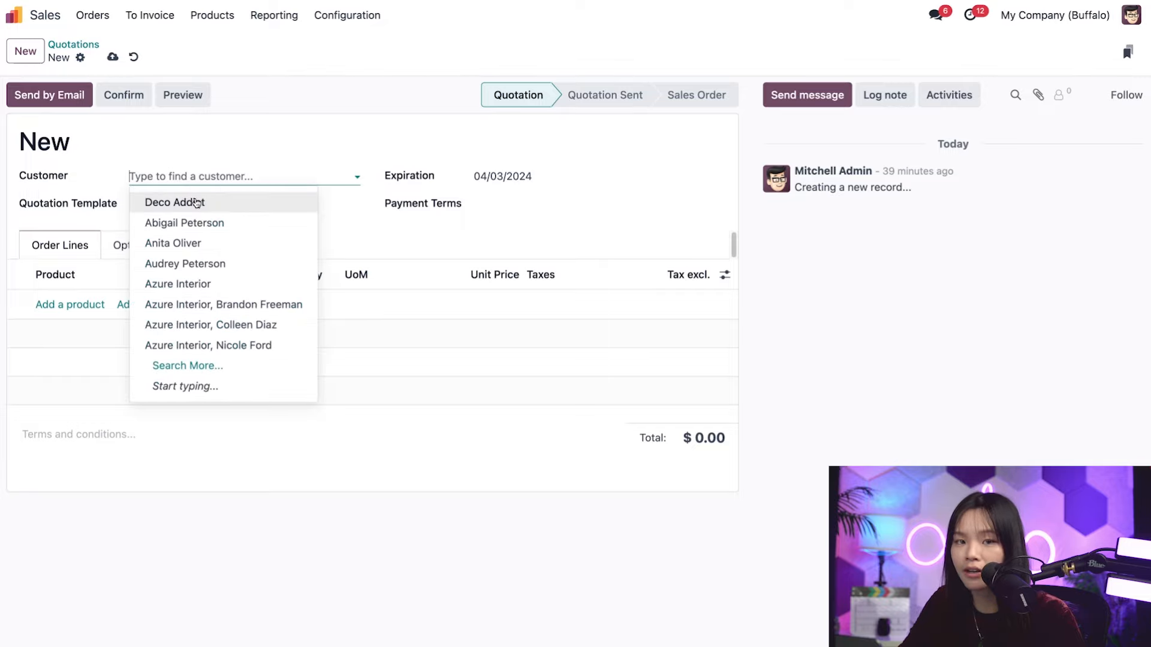
{"action": "left_click", "coordinate": [197, 204]}
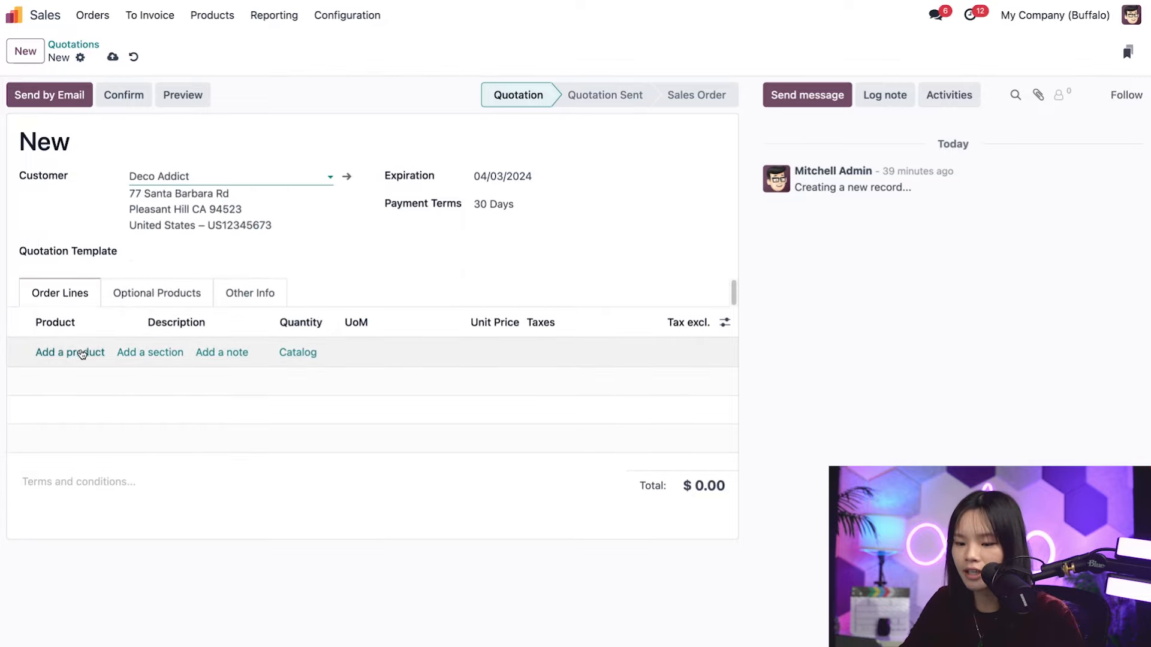
Add 10 units of [FURN_5555] Cable Management Box to the order lines and confirm the quotation
{"action": "left_click", "coordinate": [82, 355]}
{"action": "left_click", "coordinate": [79, 353]}
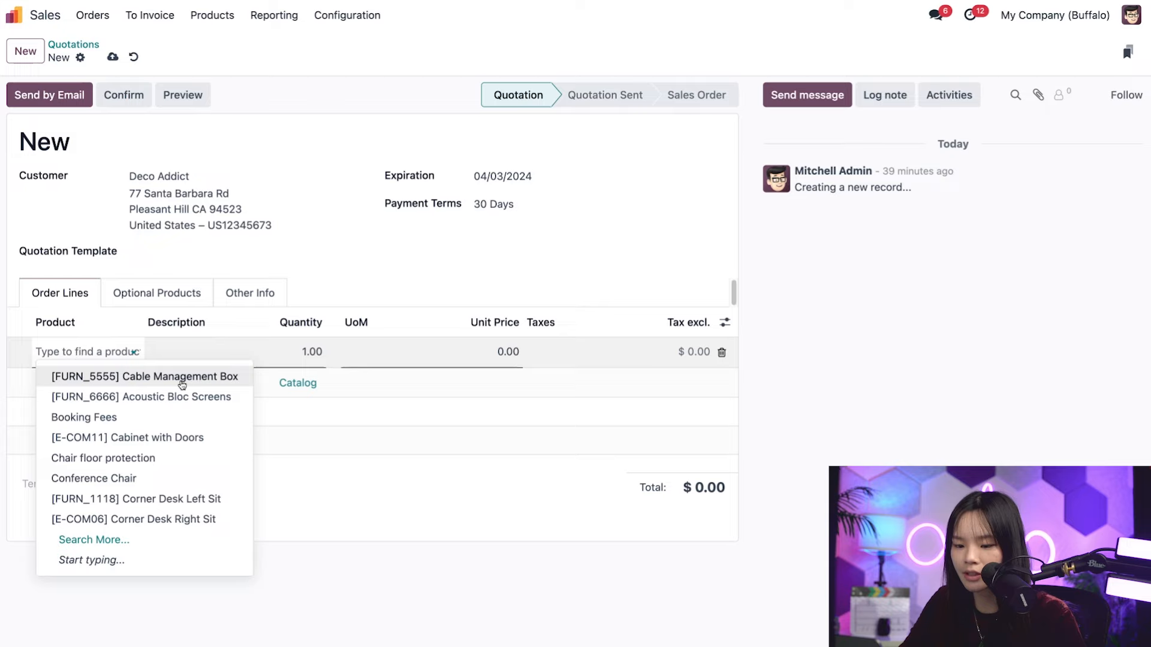
{"action": "left_click", "coordinate": [183, 384]}
{"action": "left_click", "coordinate": [312, 352]}
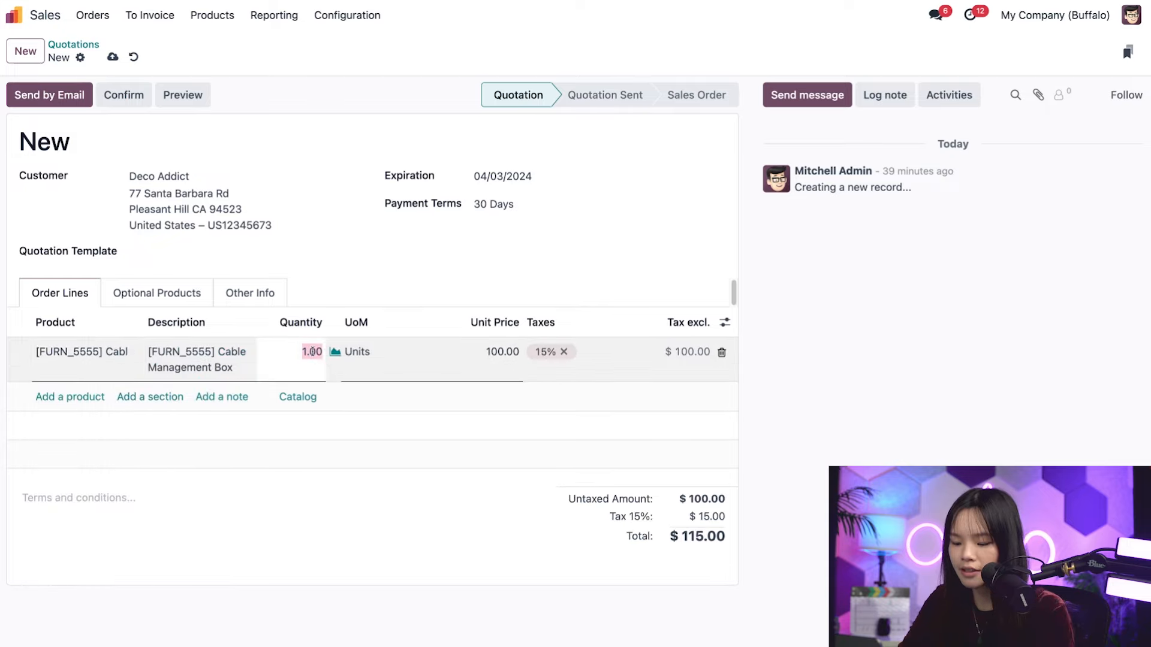
{"action": "type", "text": "10"}
{"action": "left_click", "coordinate": [449, 269]}
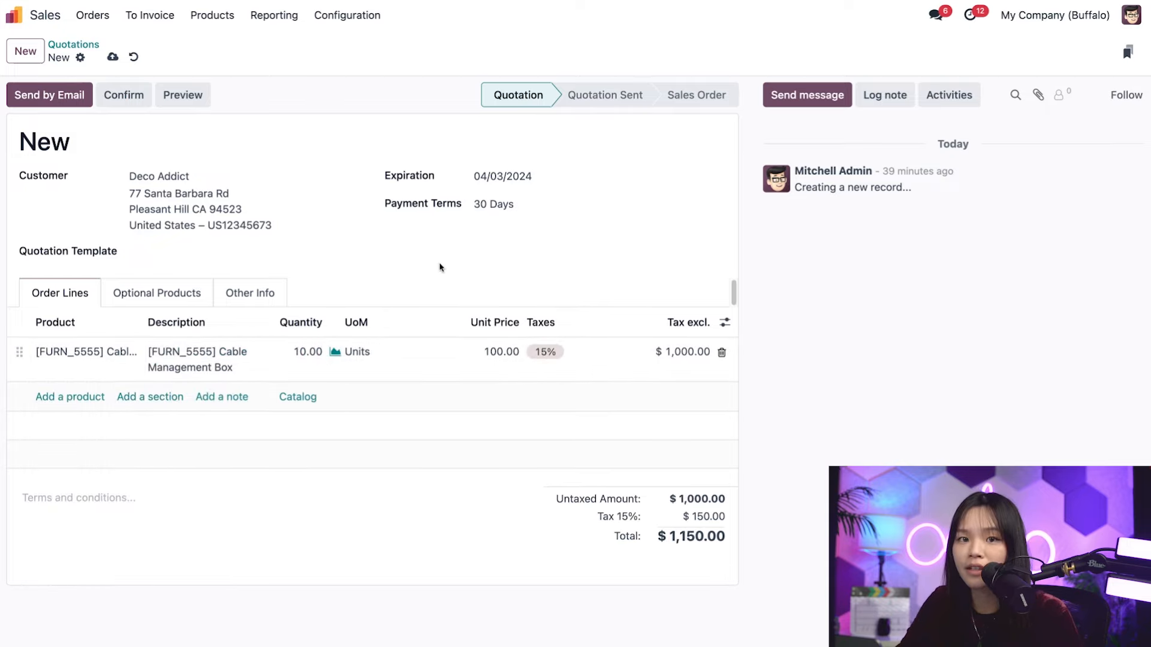
{"action": "left_click", "coordinate": [124, 97]}
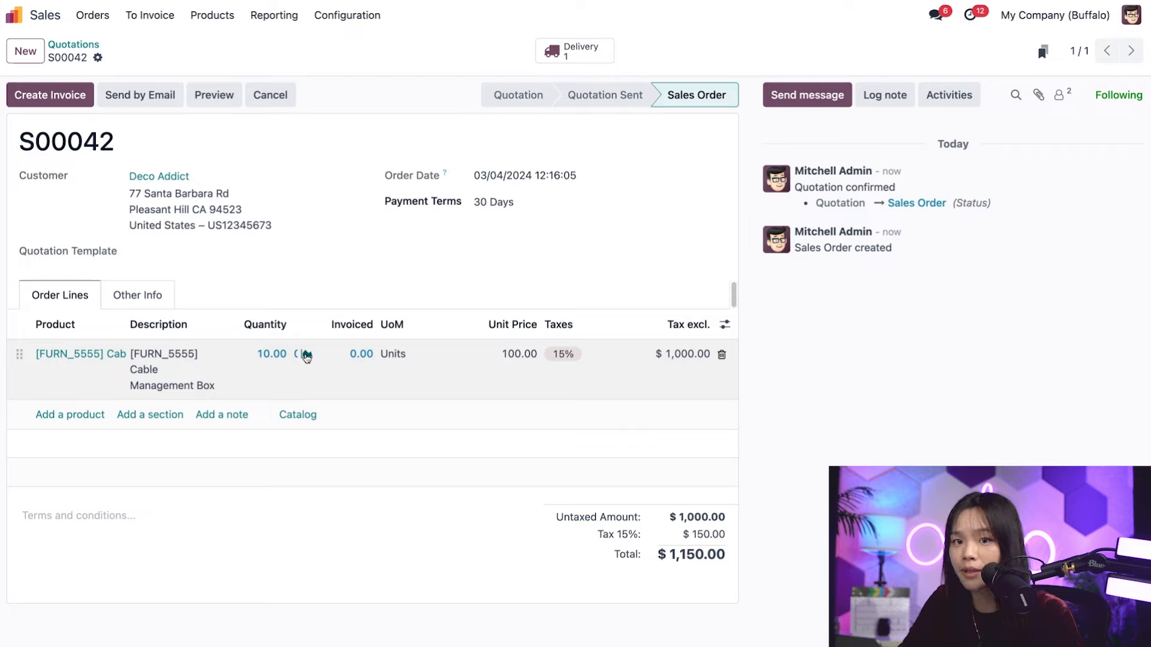
Examine the Cable Management Box's availability and forecasted report from the order line, and return to the sales order
{"action": "left_click", "coordinate": [306, 356]}
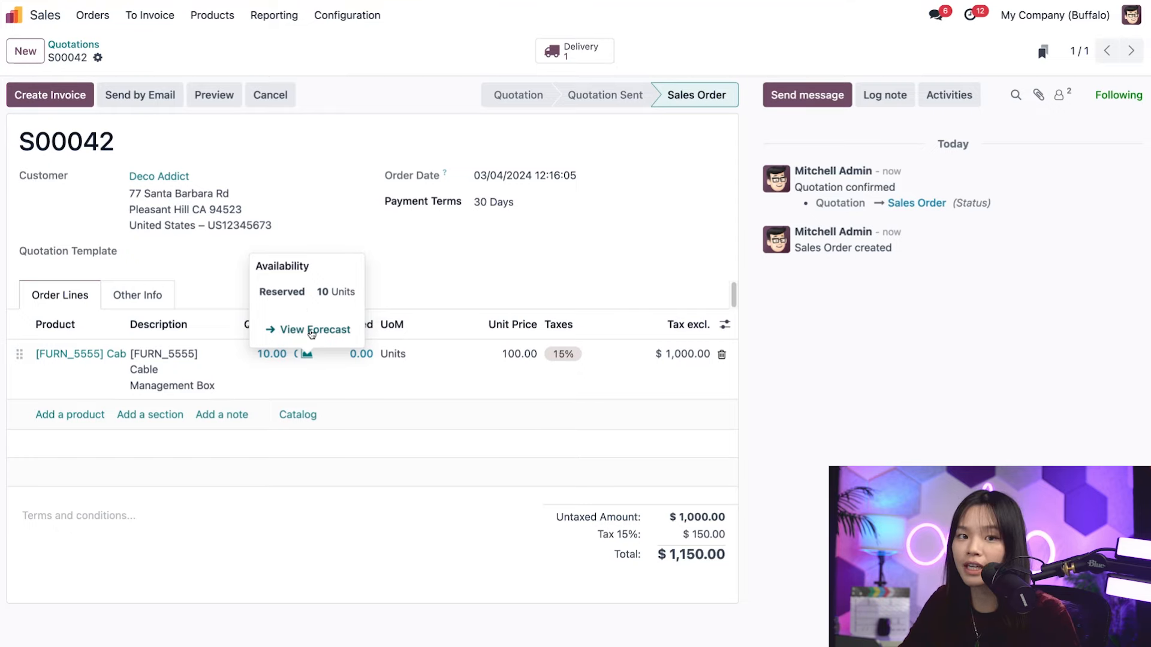
{"action": "left_click", "coordinate": [311, 331]}
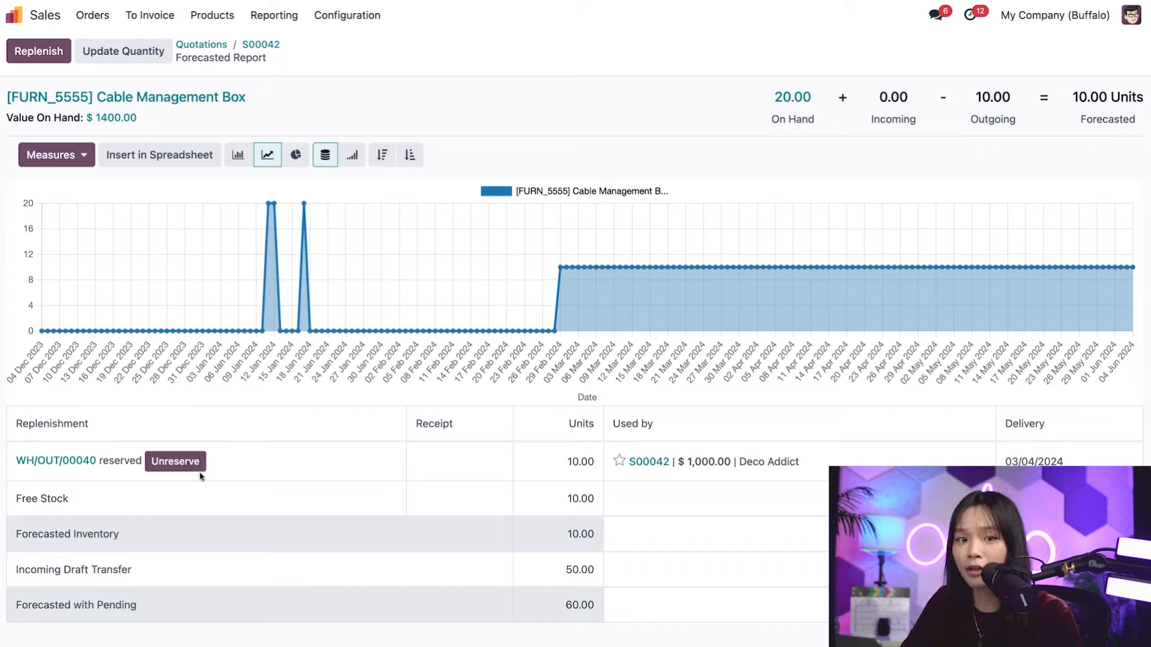
{"action": "left_click", "coordinate": [269, 47]}
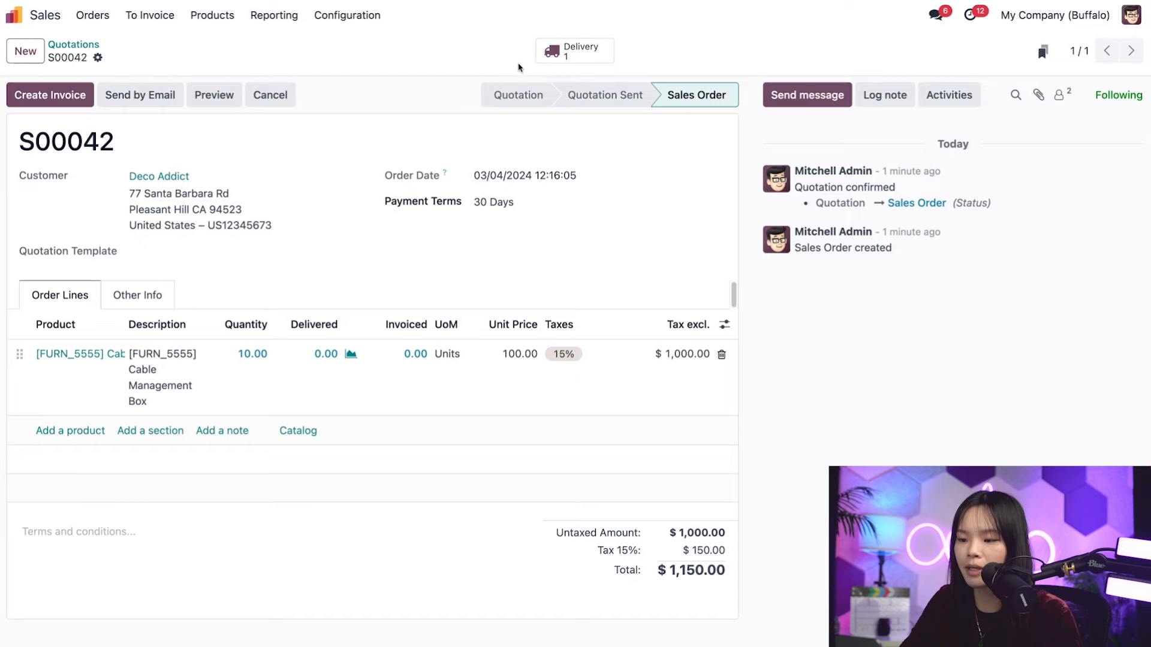
Open the delivery linked to the sales order and validate it
{"action": "left_click", "coordinate": [592, 56]}
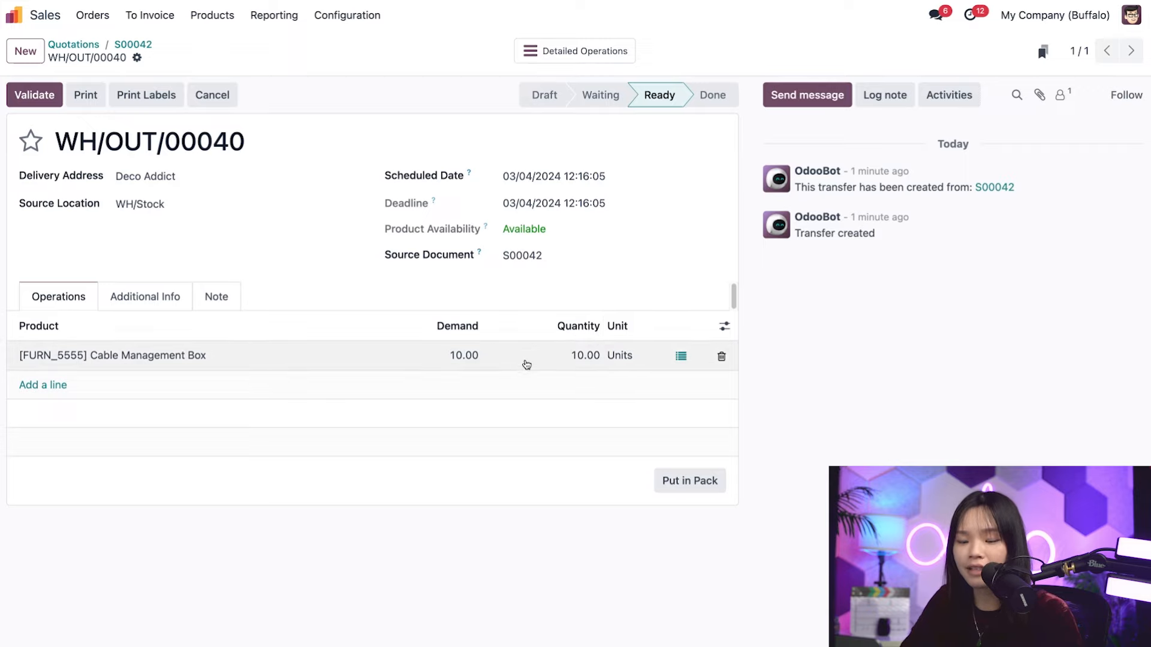
{"action": "left_click", "coordinate": [46, 94]}
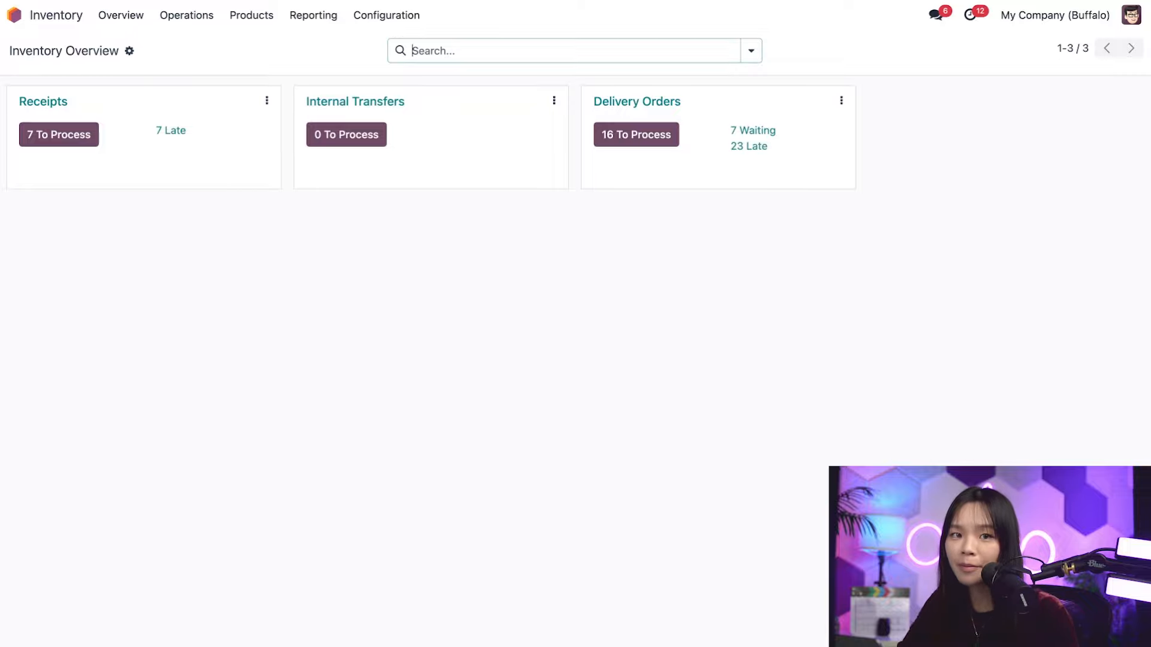
Set the Delivery Orders operation type's reservation method to Manually
{"action": "left_click", "coordinate": [383, 16]}
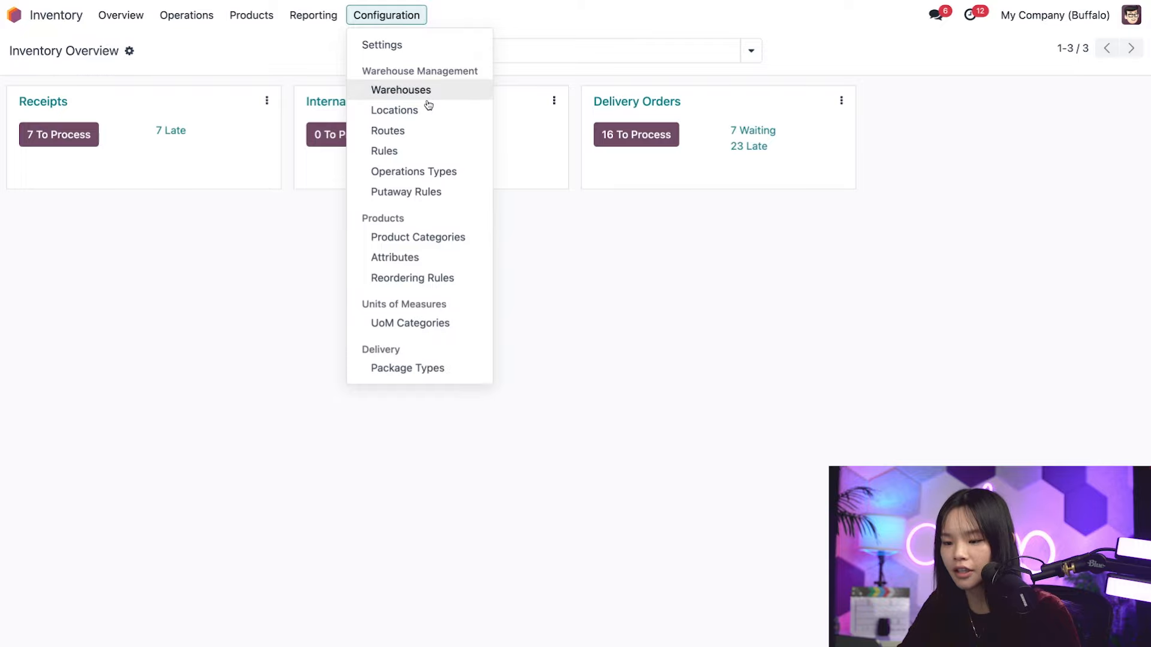
{"action": "left_click", "coordinate": [467, 172]}
{"action": "left_click", "coordinate": [129, 178]}
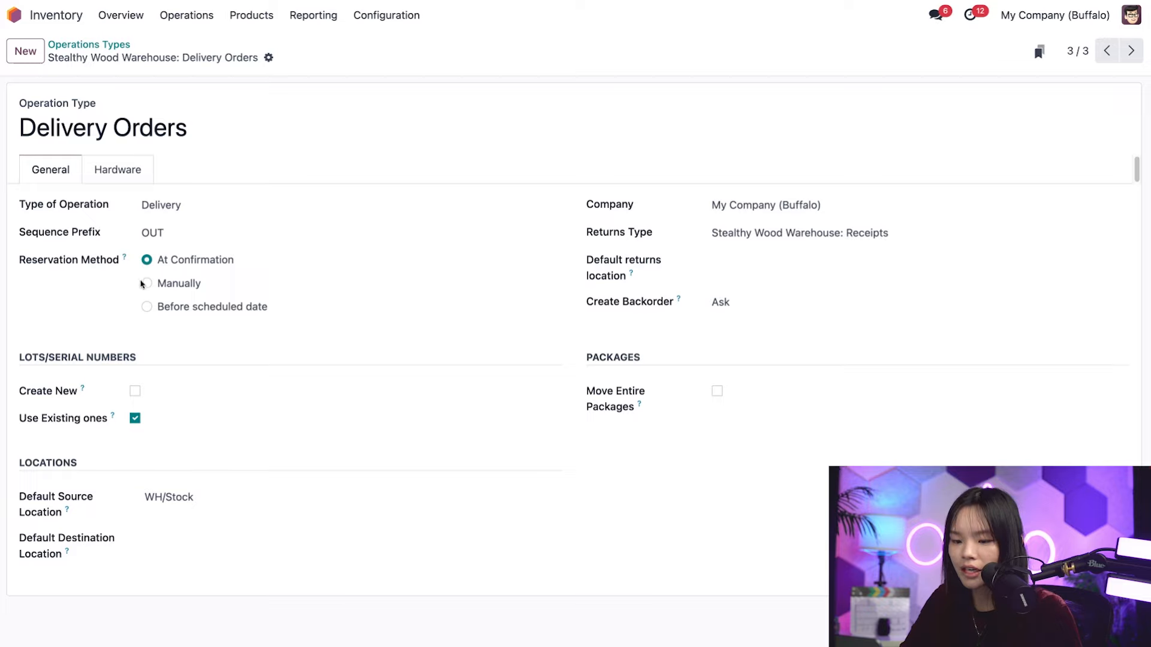
{"action": "left_click", "coordinate": [146, 283]}
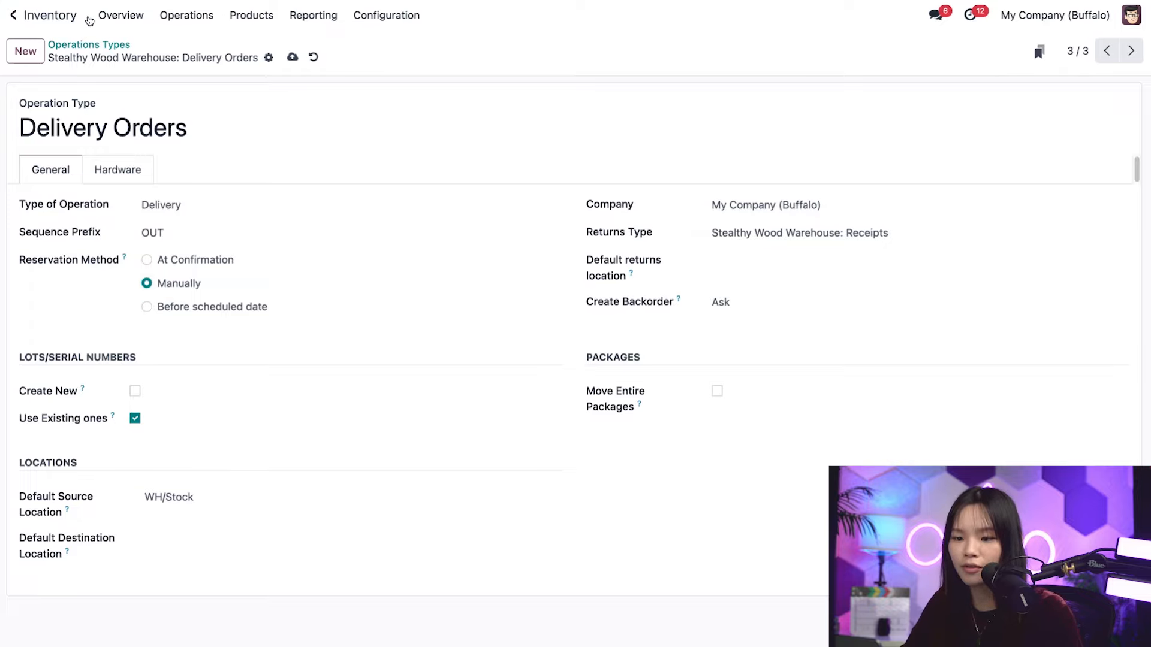
Check availability for the first three Wood Corner deliveries in the list of waiting delivery orders
{"action": "left_click", "coordinate": [104, 17]}
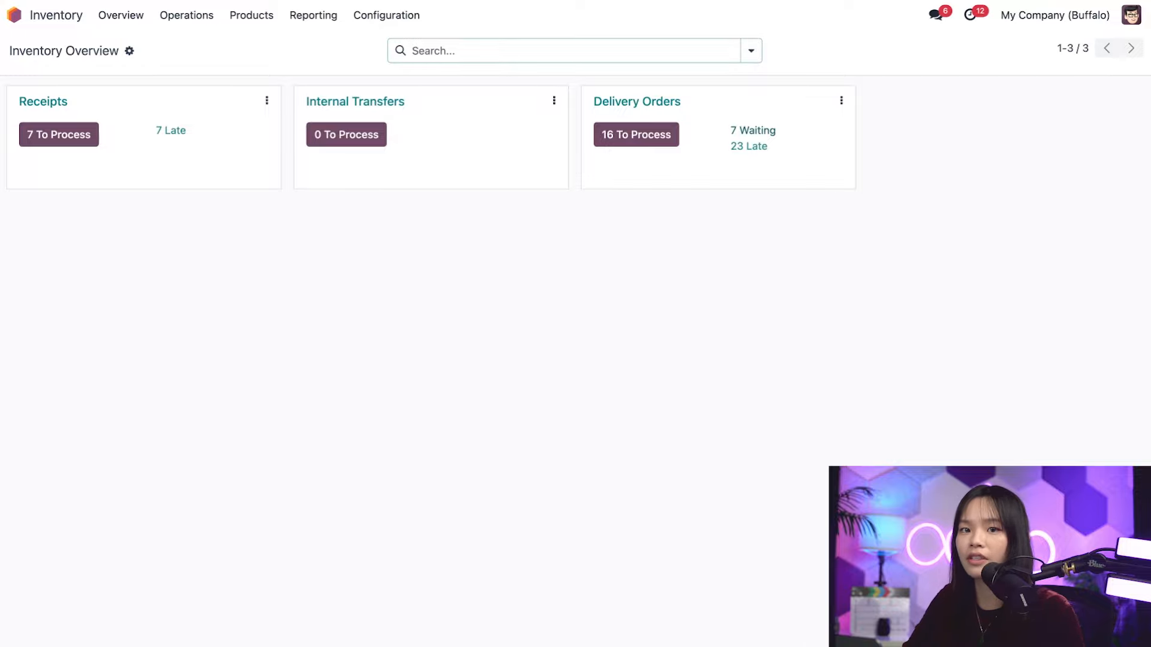
{"action": "left_click", "coordinate": [753, 130]}
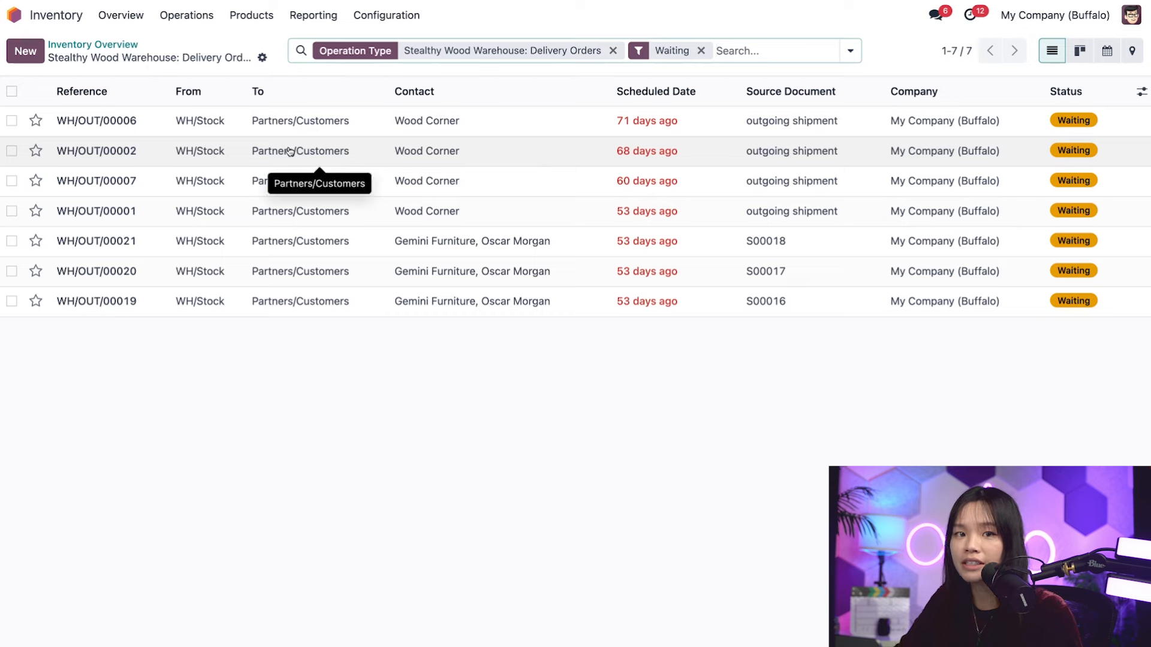
{"action": "left_click", "coordinate": [11, 121]}
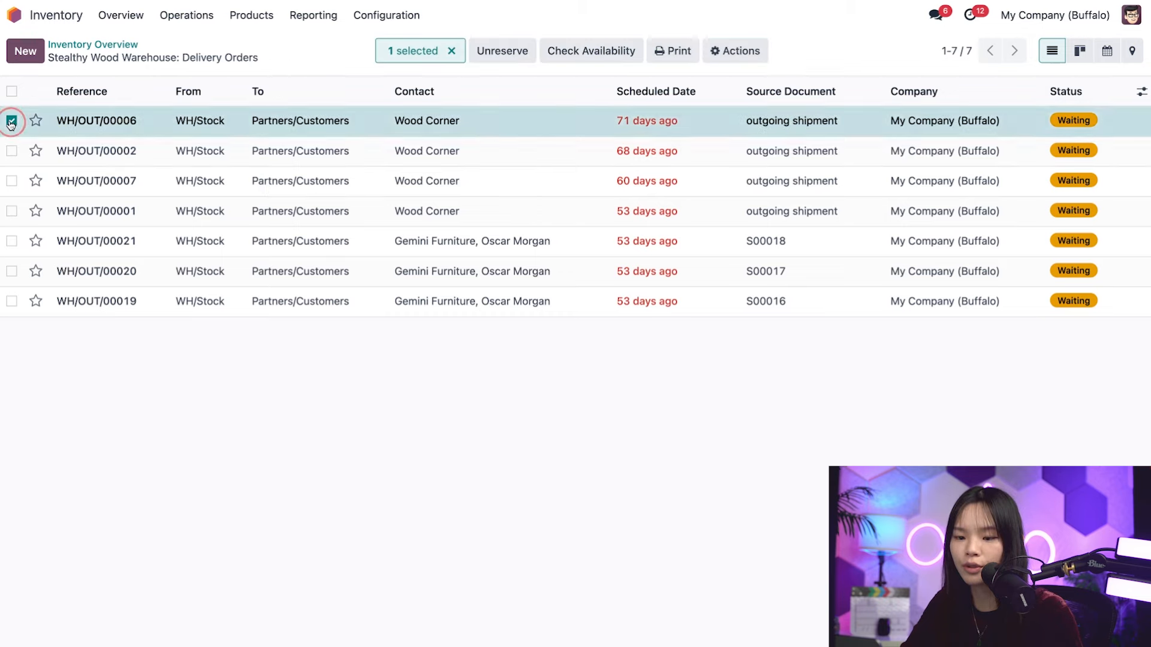
{"action": "left_click", "coordinate": [11, 151]}
{"action": "left_click", "coordinate": [12, 181]}
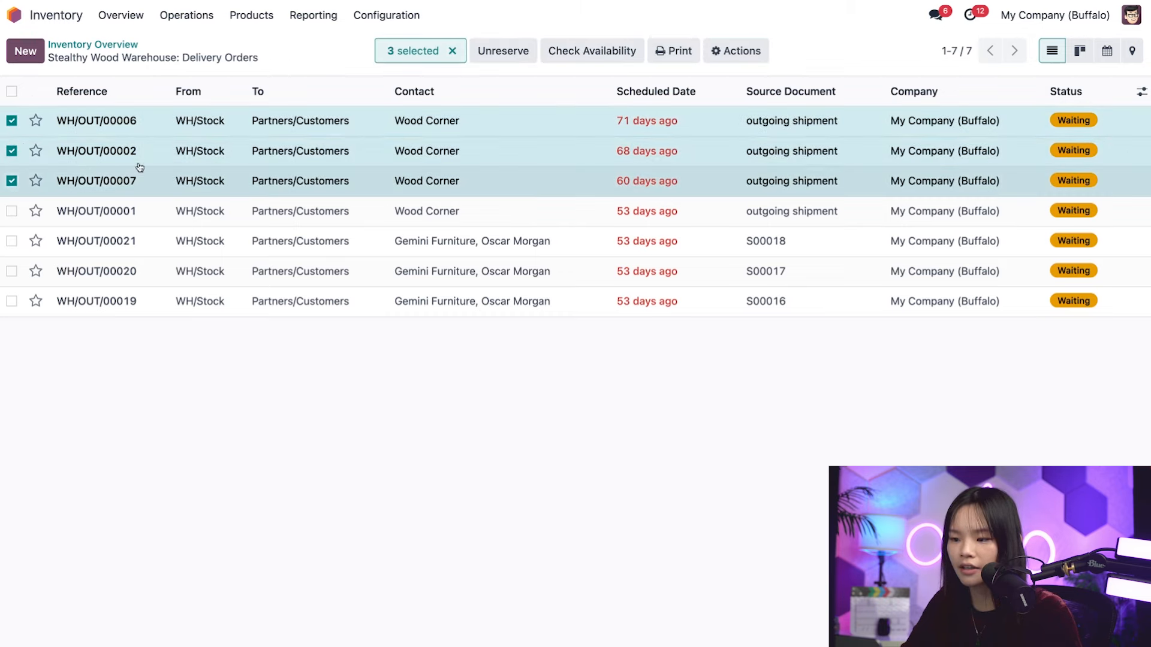
{"action": "left_click", "coordinate": [597, 58]}
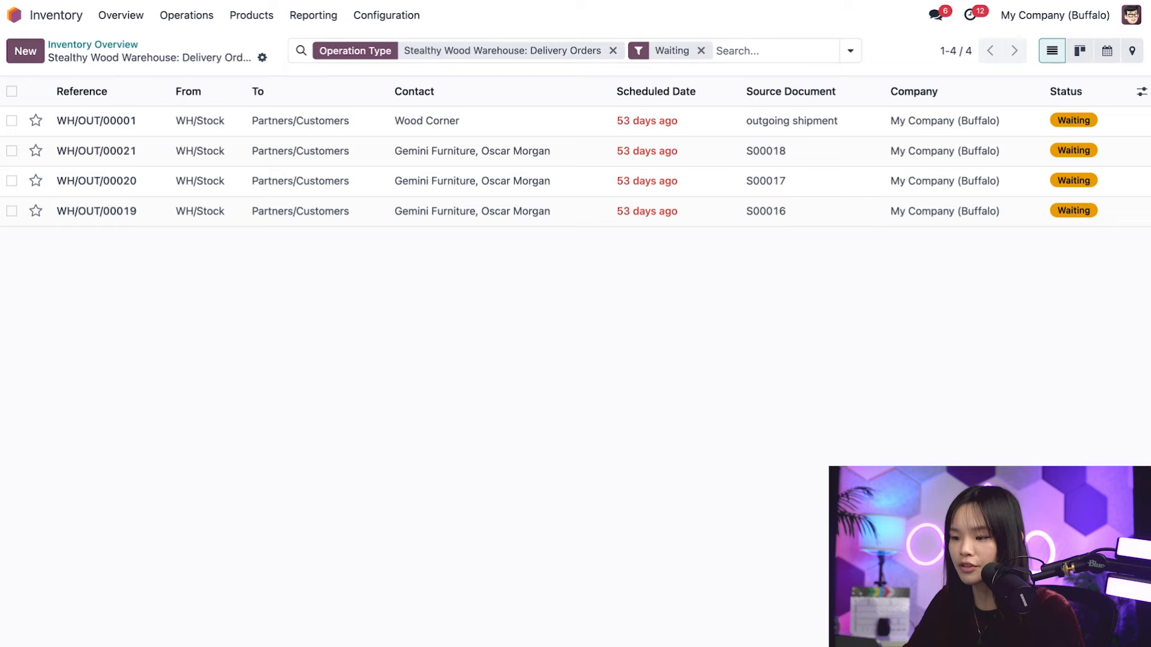
Remove the Waiting filter, unreserve the first Wood Corner delivery, and check availability again from its form
{"action": "key", "text": "BackSpace"}
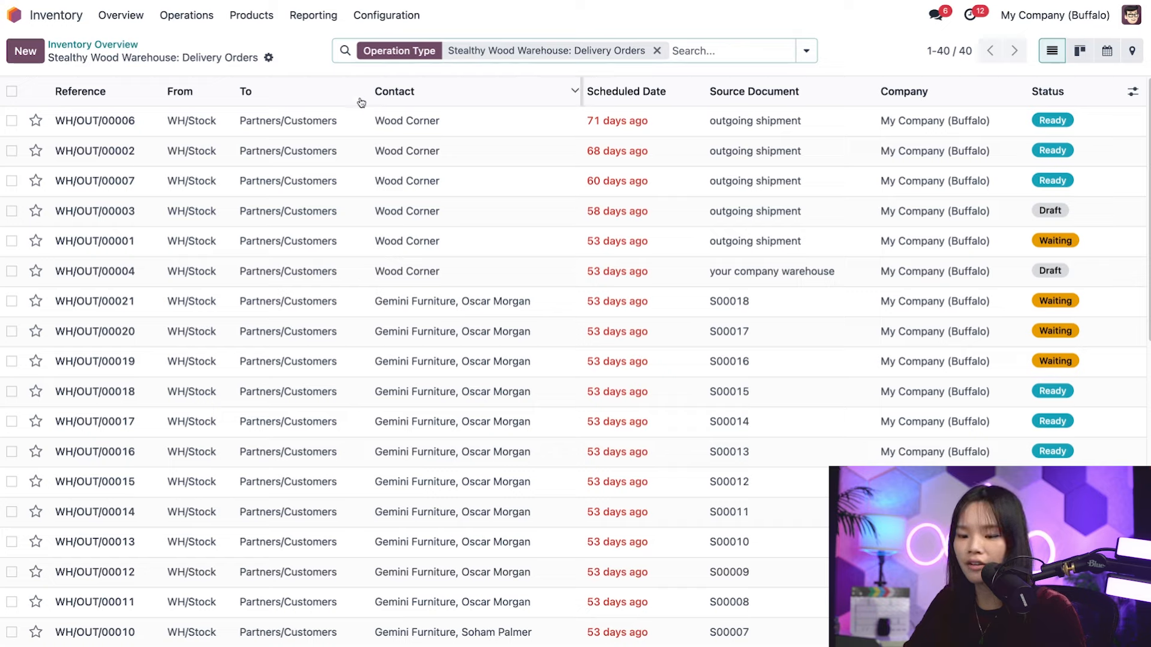
{"action": "left_click", "coordinate": [11, 122]}
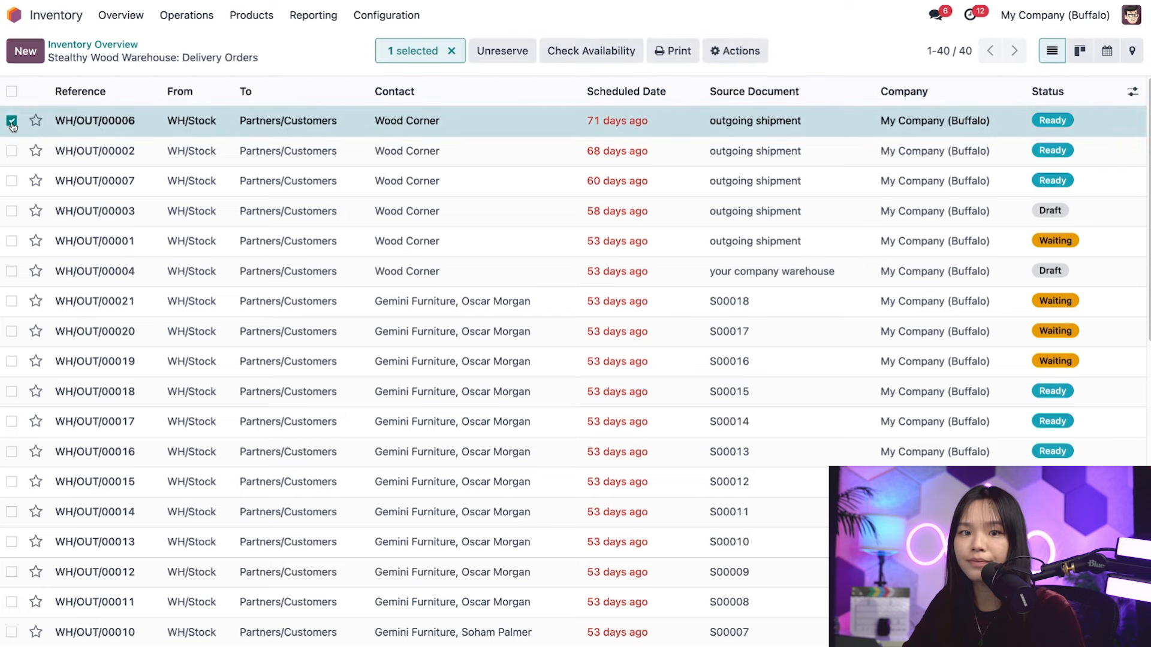
{"action": "left_click", "coordinate": [521, 57]}
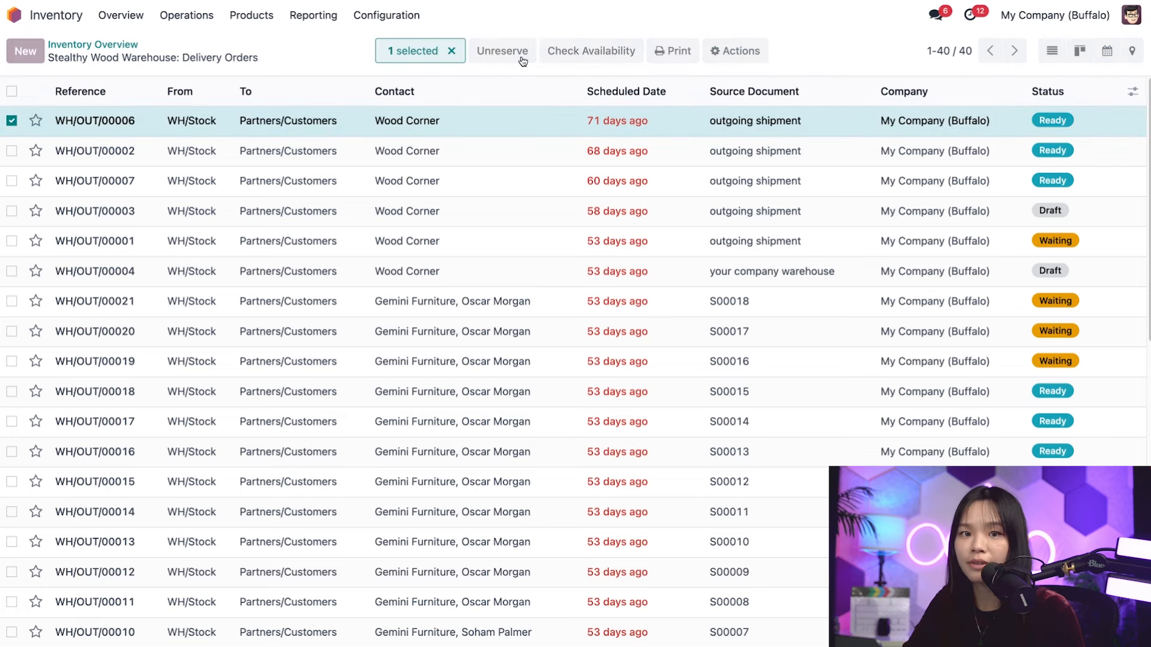
{"action": "left_click", "coordinate": [481, 118]}
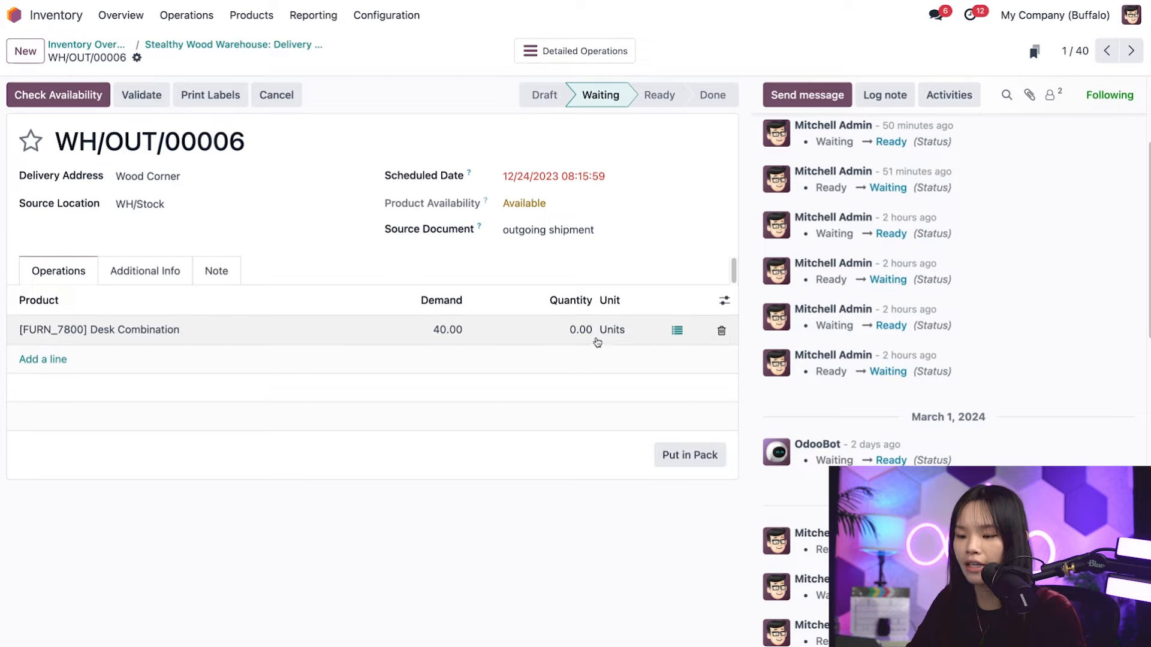
{"action": "left_click", "coordinate": [79, 102]}
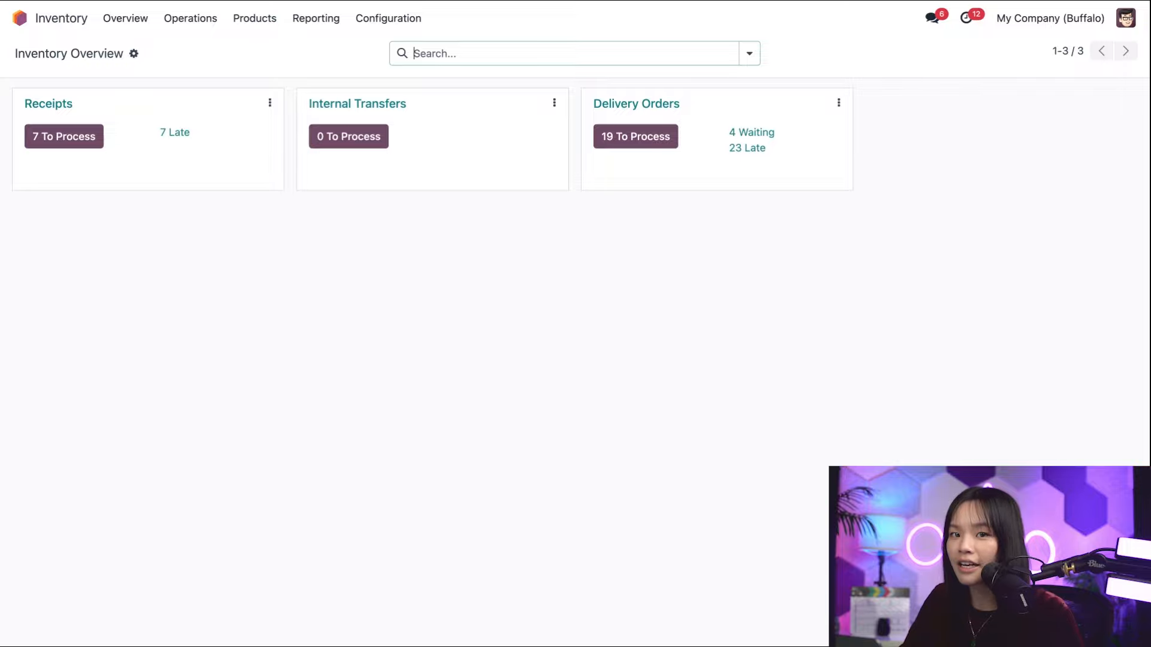
Set the Delivery Orders operation type's reservation method to Before scheduled date, reserving 2 days before
{"action": "left_click", "coordinate": [401, 19]}
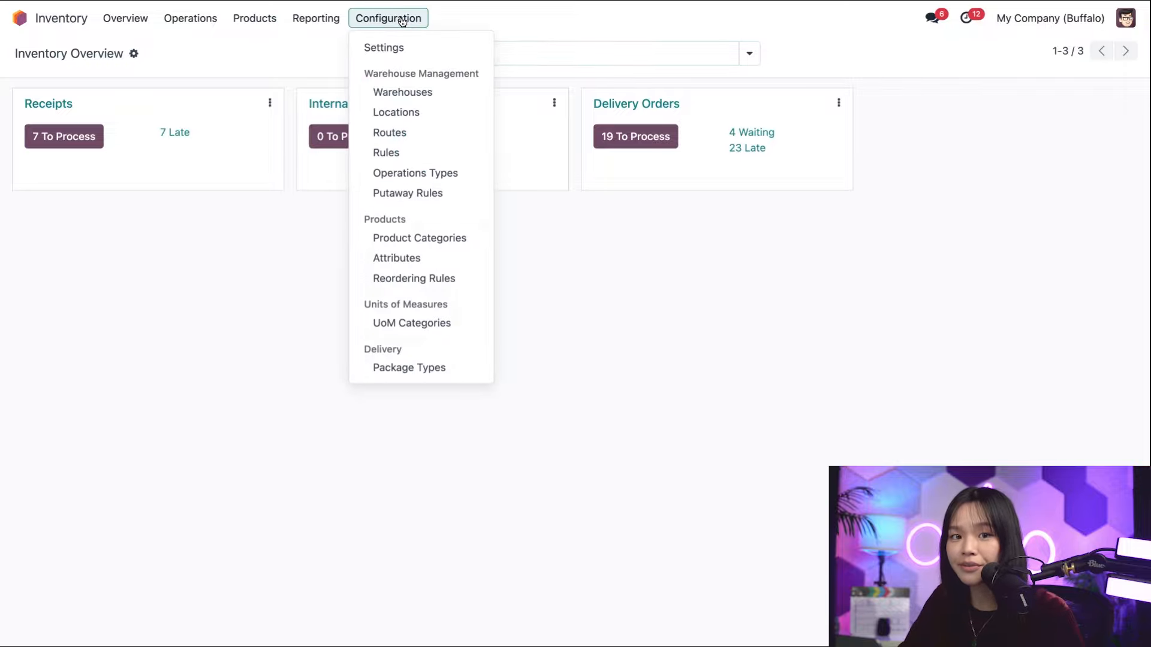
{"action": "left_click", "coordinate": [462, 173]}
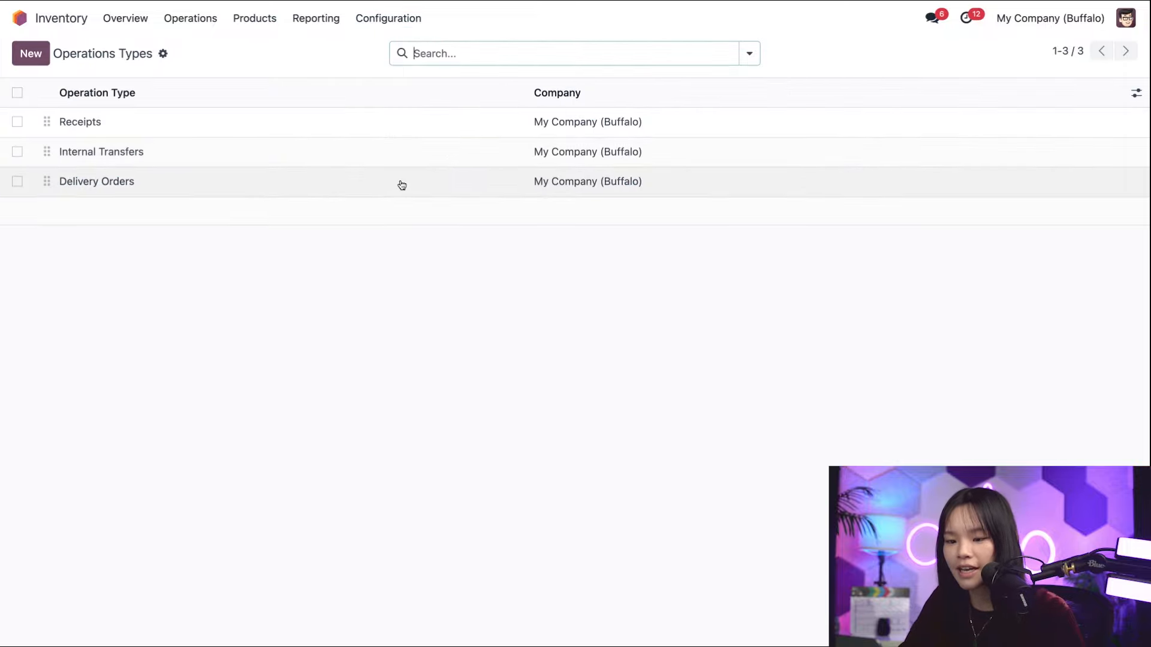
{"action": "left_click", "coordinate": [346, 188]}
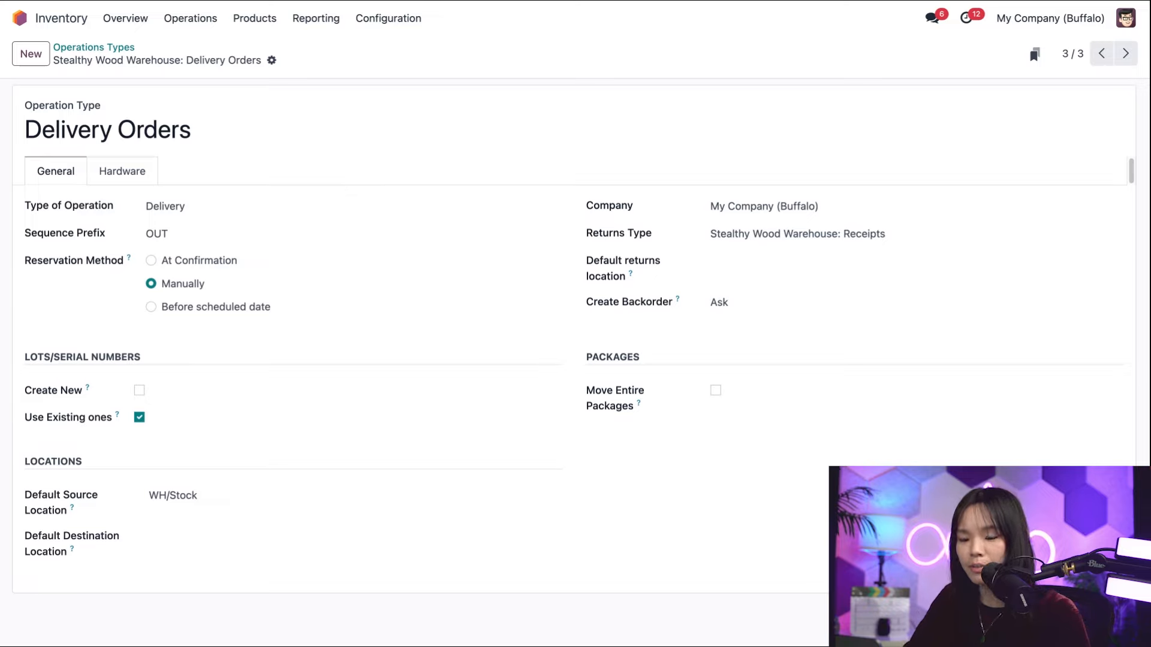
{"action": "left_click", "coordinate": [151, 309]}
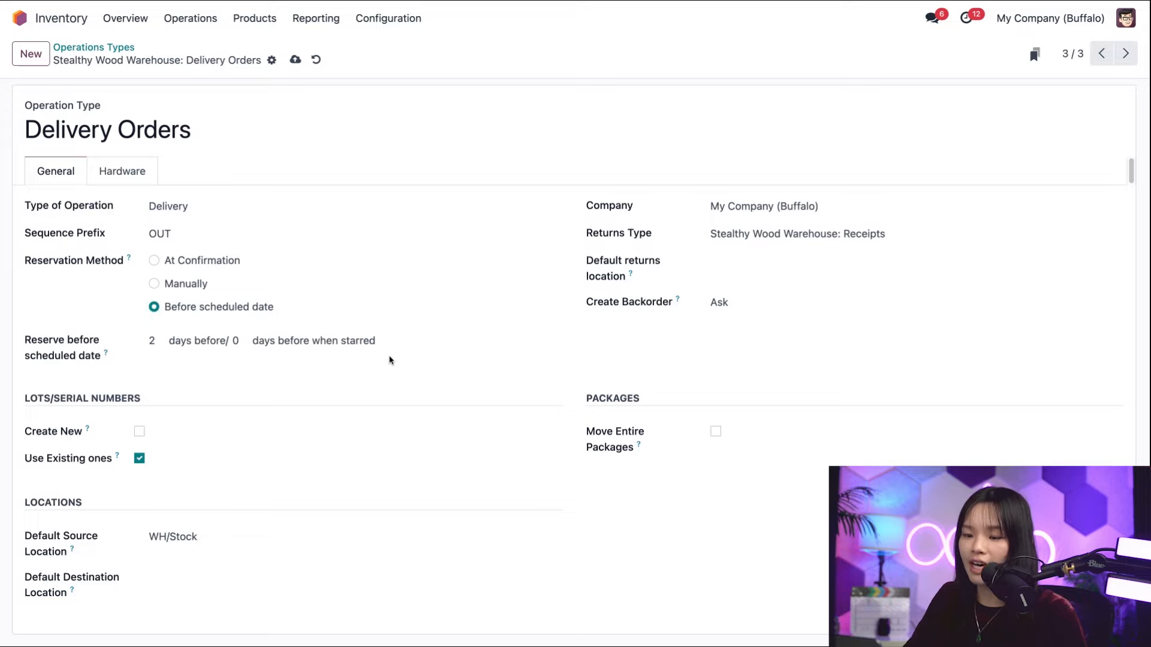
Set the Cable Management Box product's customer lead time to 5 days
{"action": "left_click", "coordinate": [255, 22]}
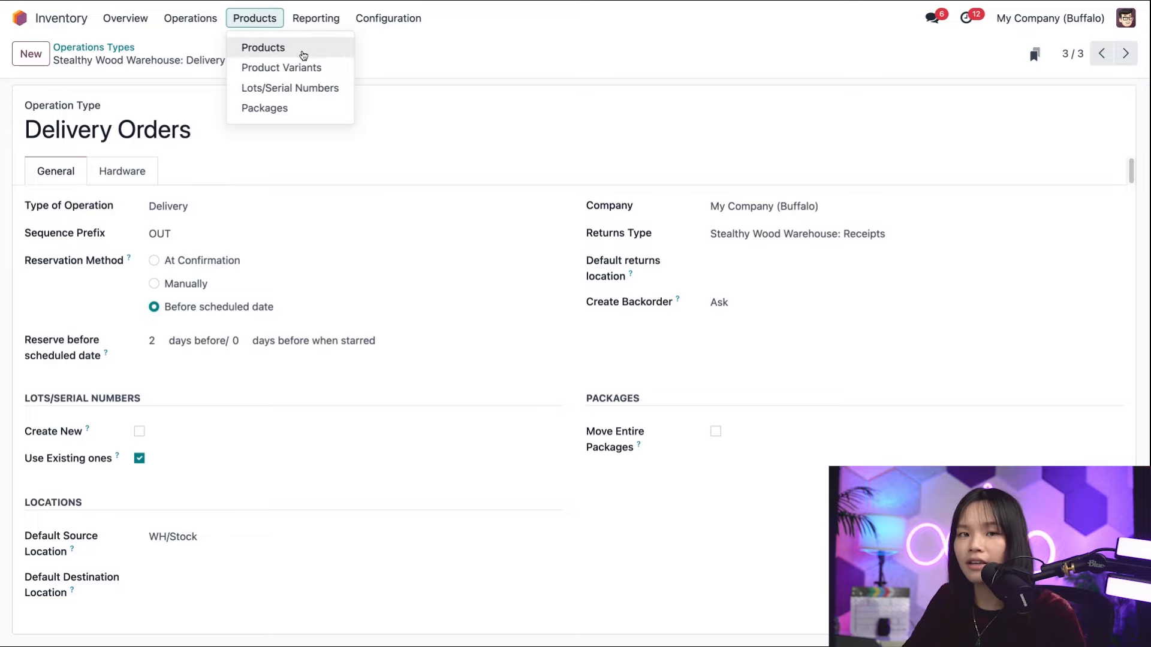
{"action": "left_click", "coordinate": [304, 53]}
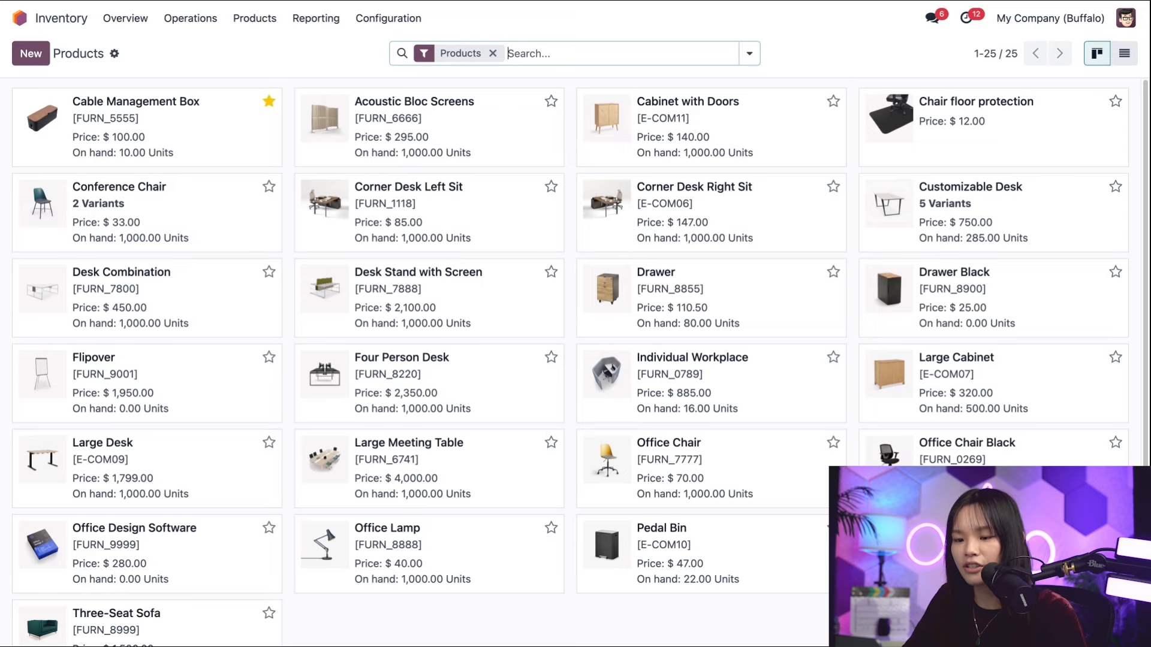
{"action": "left_click", "coordinate": [231, 139]}
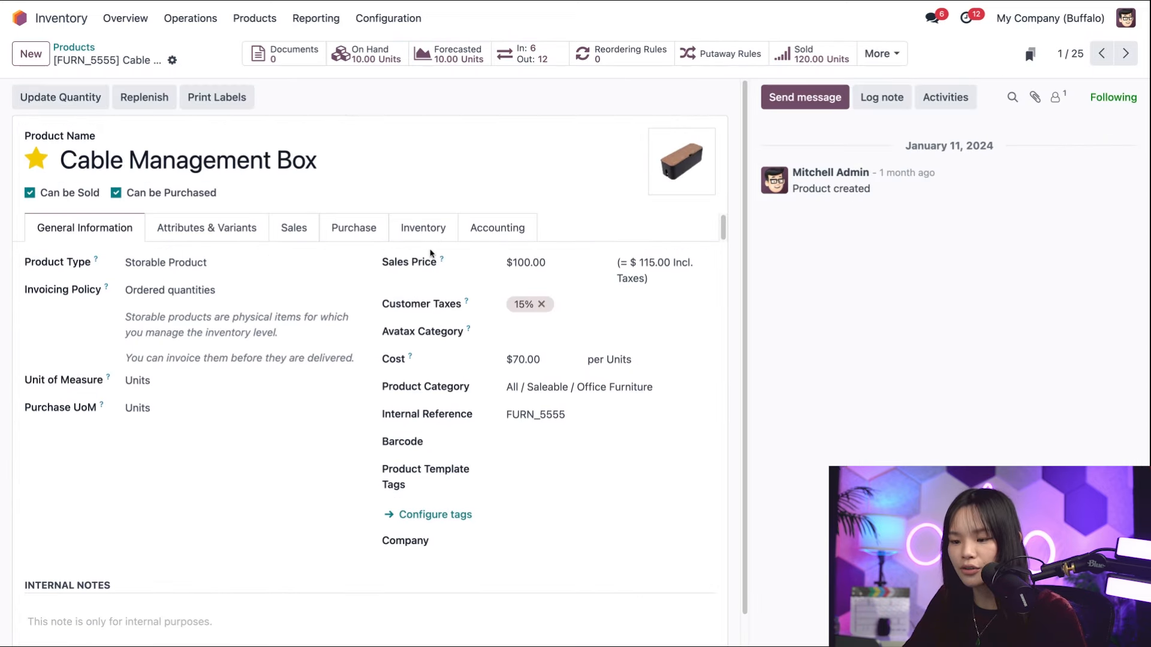
{"action": "left_click", "coordinate": [425, 229]}
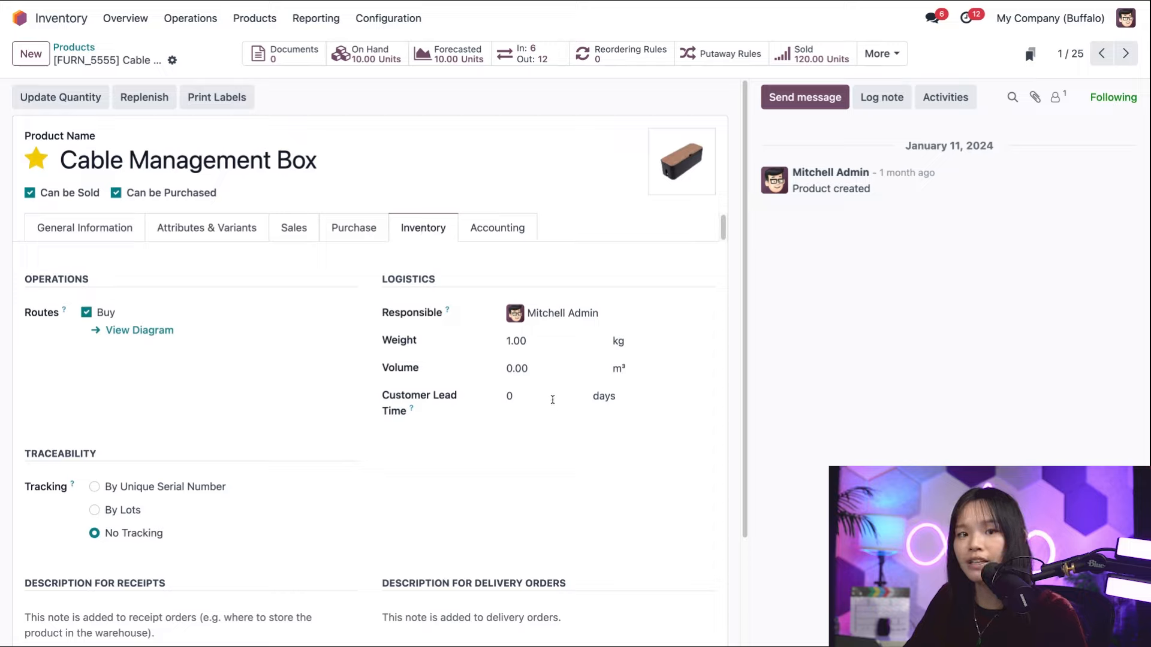
{"action": "left_click", "coordinate": [552, 402]}
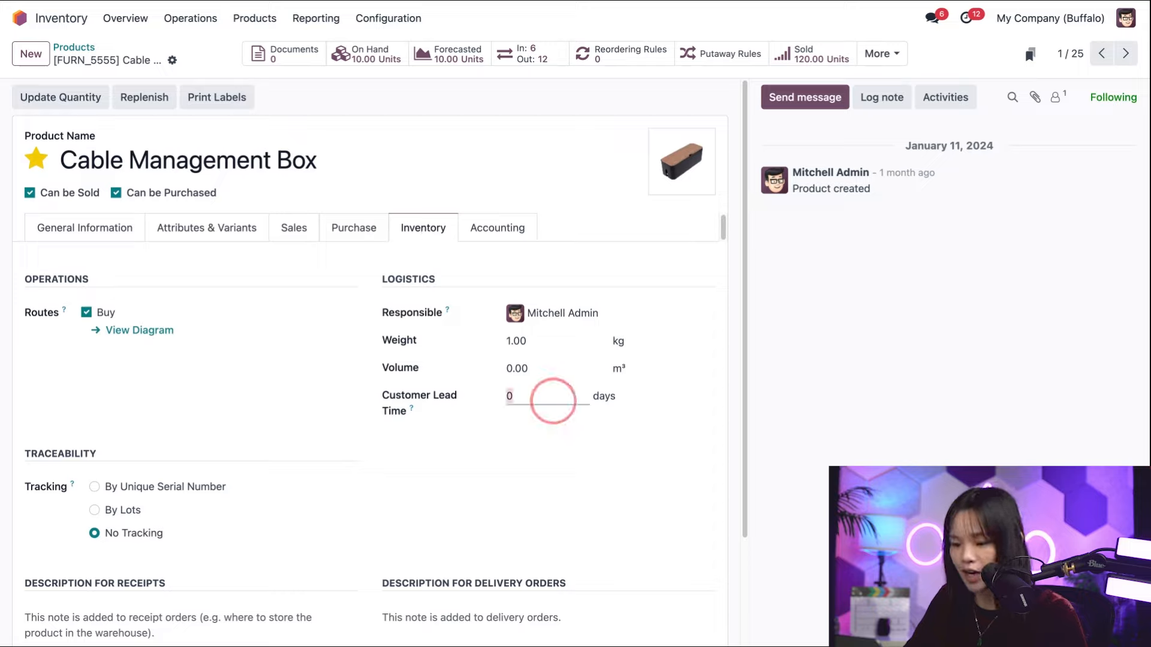
{"action": "type", "text": "5"}
{"action": "left_click", "coordinate": [566, 443]}
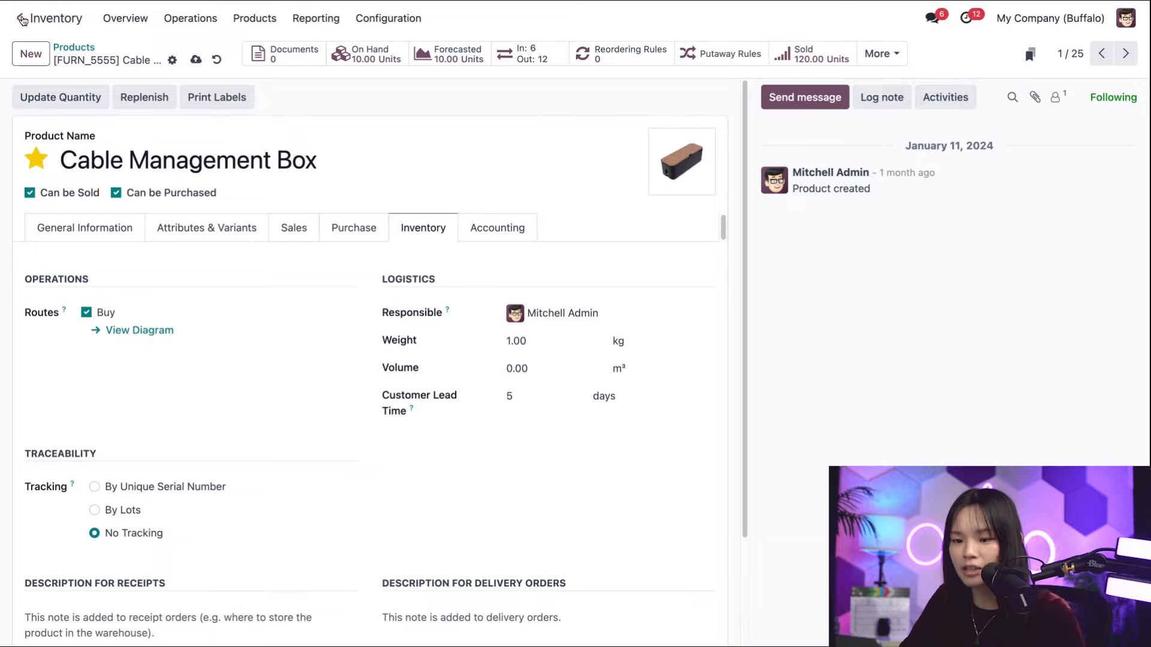
Switch to the Sales app and create a new quotation for the customer Deco Addict
{"action": "left_click", "coordinate": [22, 20]}
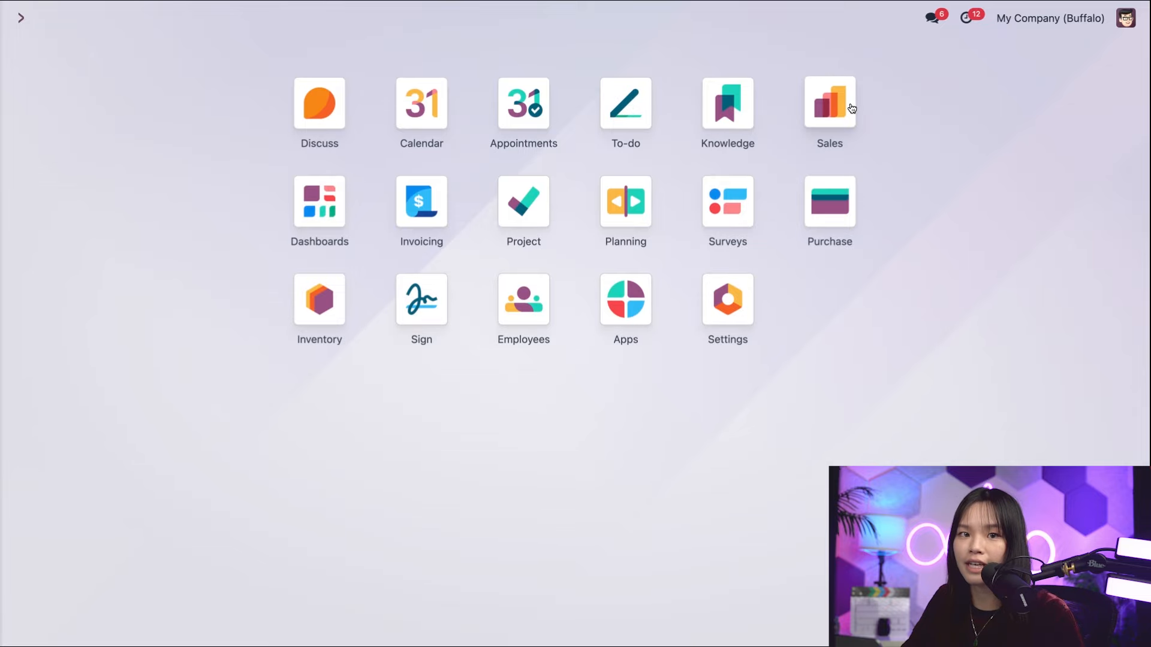
{"action": "left_click", "coordinate": [852, 108]}
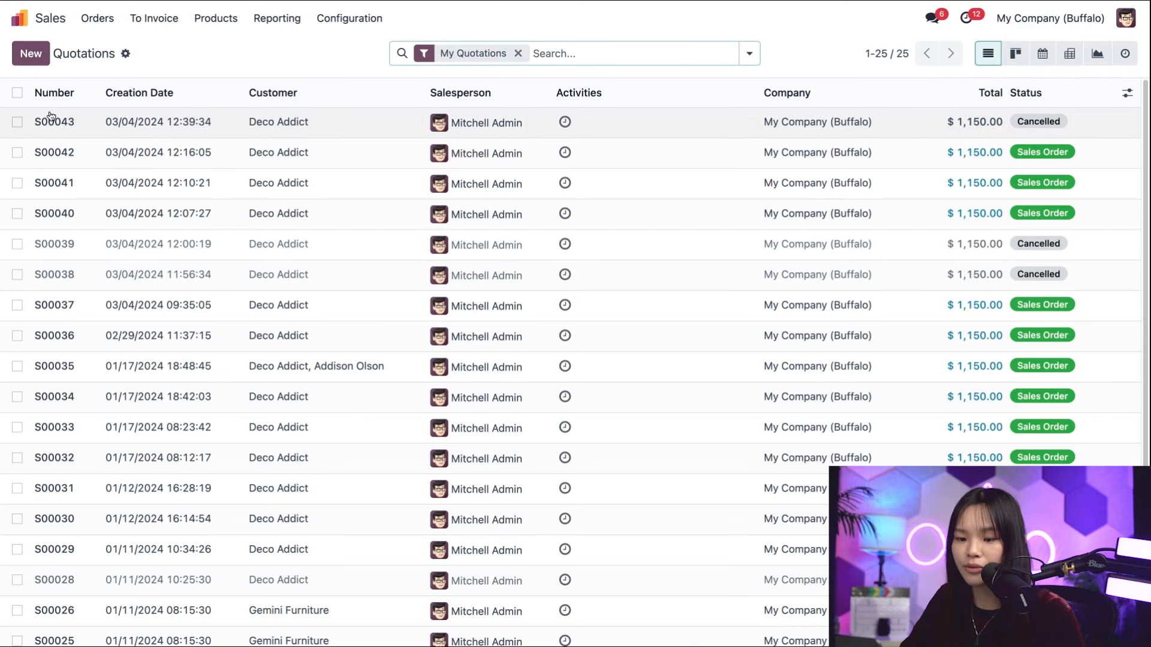
{"action": "left_click", "coordinate": [30, 53]}
{"action": "left_click", "coordinate": [193, 179]}
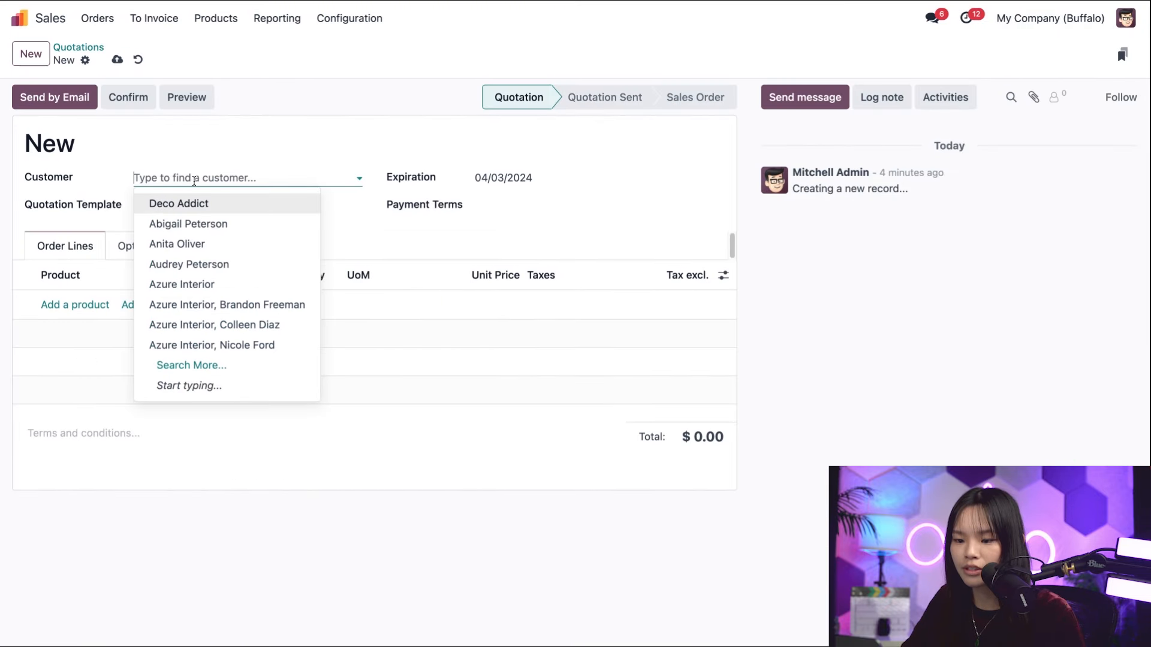
{"action": "left_click", "coordinate": [209, 204]}
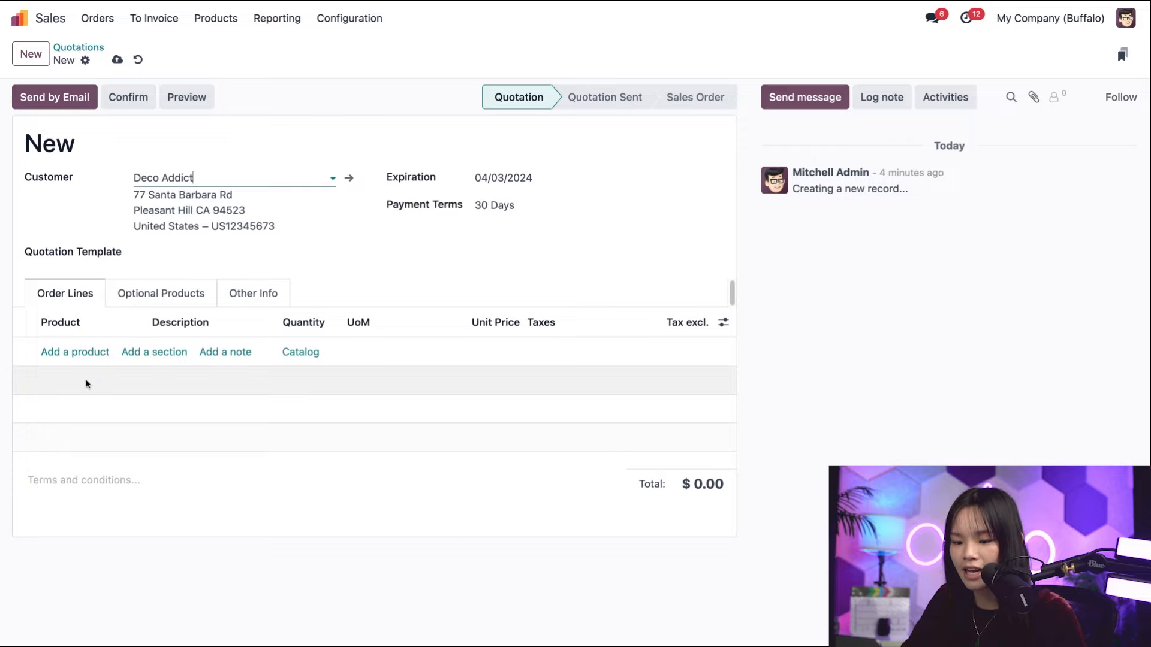
Add 10 units of the Cable Management Box to the quotation and confirm it as a sales order
{"action": "left_click", "coordinate": [78, 353]}
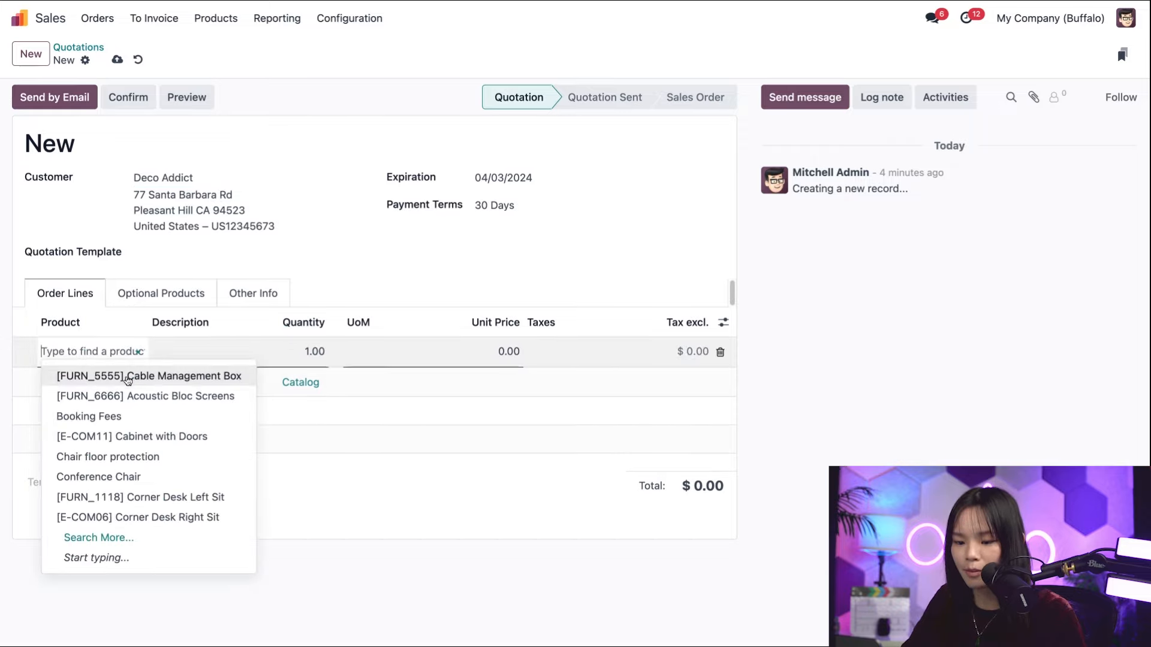
{"action": "left_click", "coordinate": [142, 383]}
{"action": "left_click", "coordinate": [314, 351]}
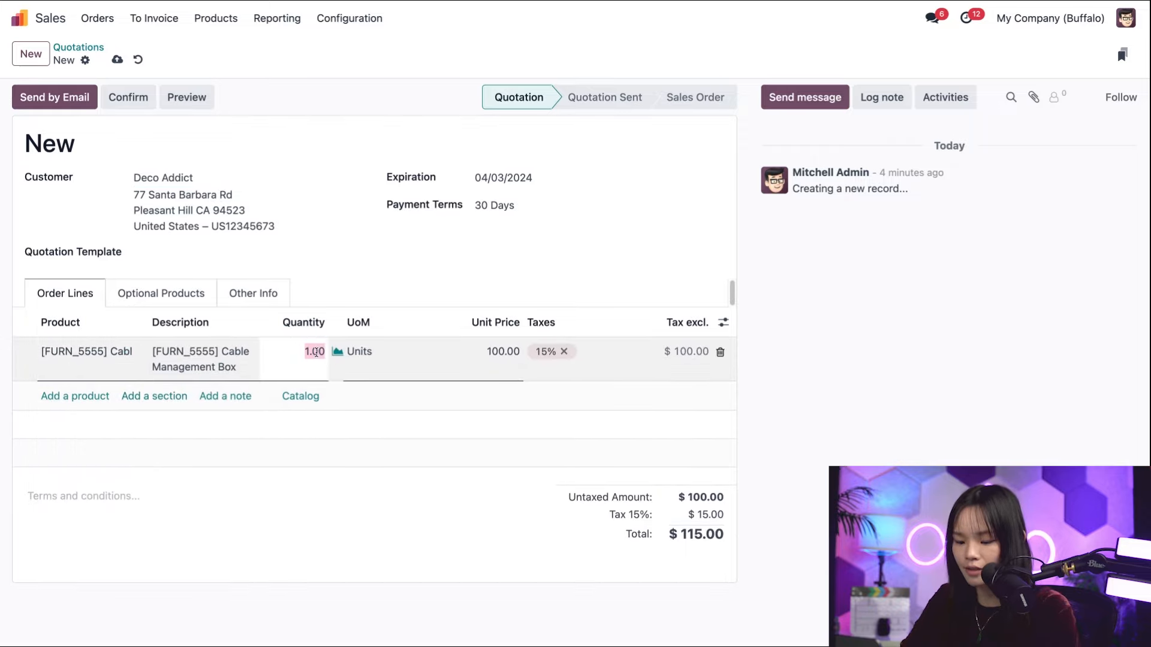
{"action": "type", "text": "10"}
{"action": "left_click", "coordinate": [409, 261]}
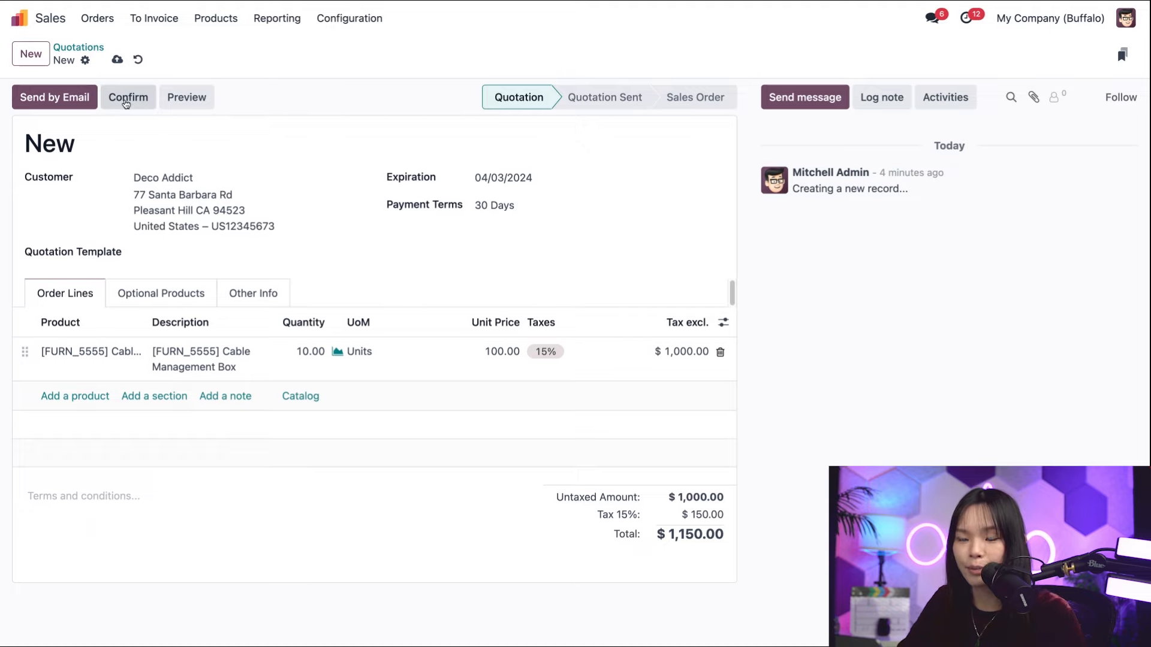
{"action": "left_click", "coordinate": [126, 102]}
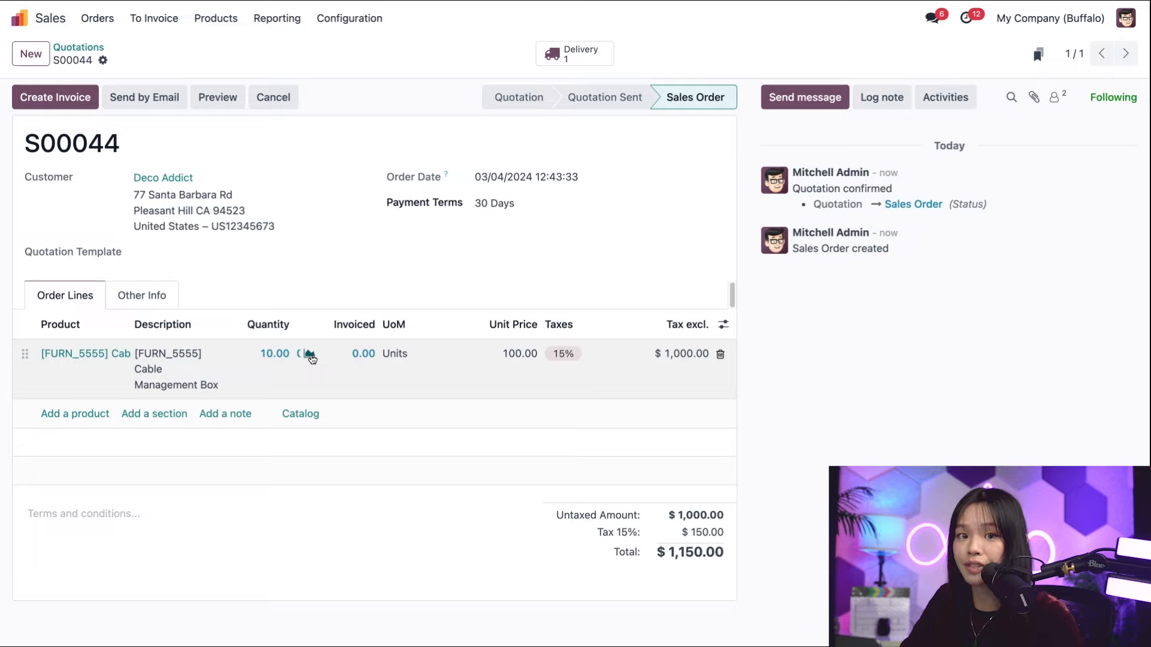
View the order line's availability, then check availability on the linked delivery order to reserve the boxes and validate it
{"action": "left_click", "coordinate": [310, 356]}
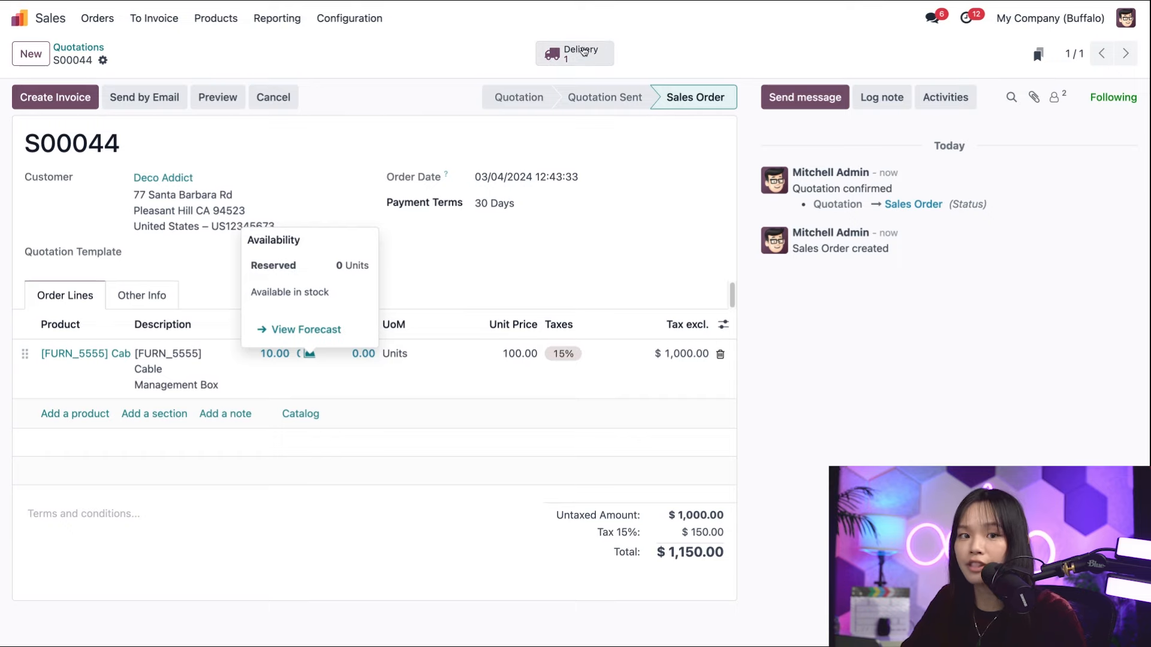
{"action": "left_click", "coordinate": [584, 52]}
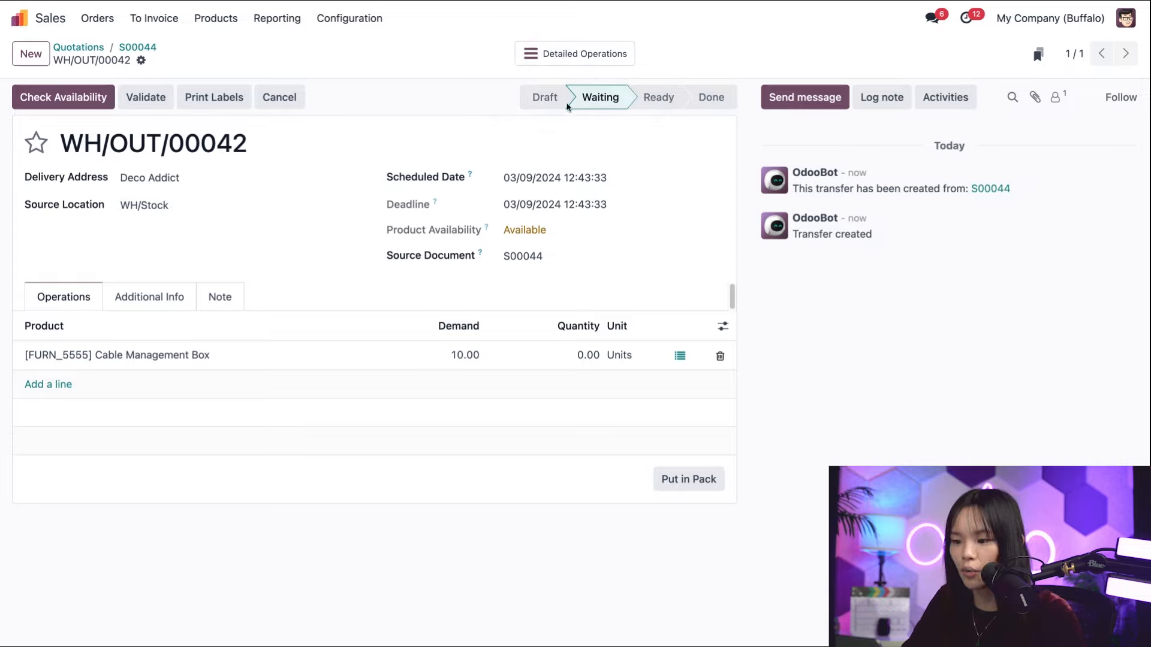
{"action": "mouse_move", "coordinate": [637, 105]}
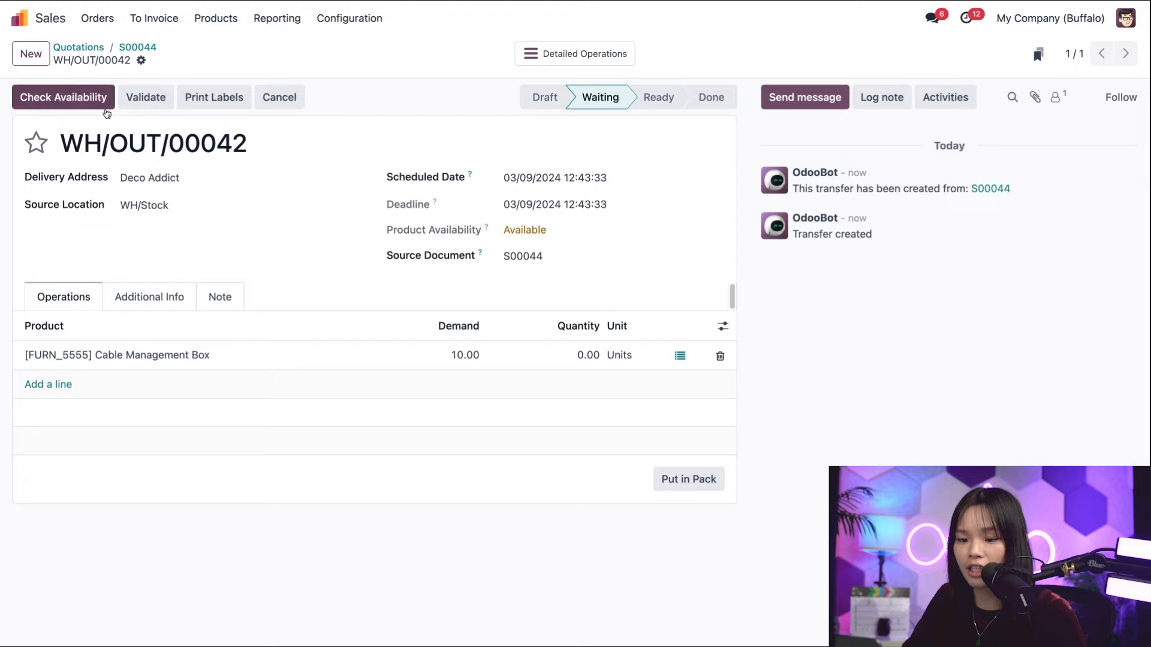
{"action": "left_click", "coordinate": [76, 100]}
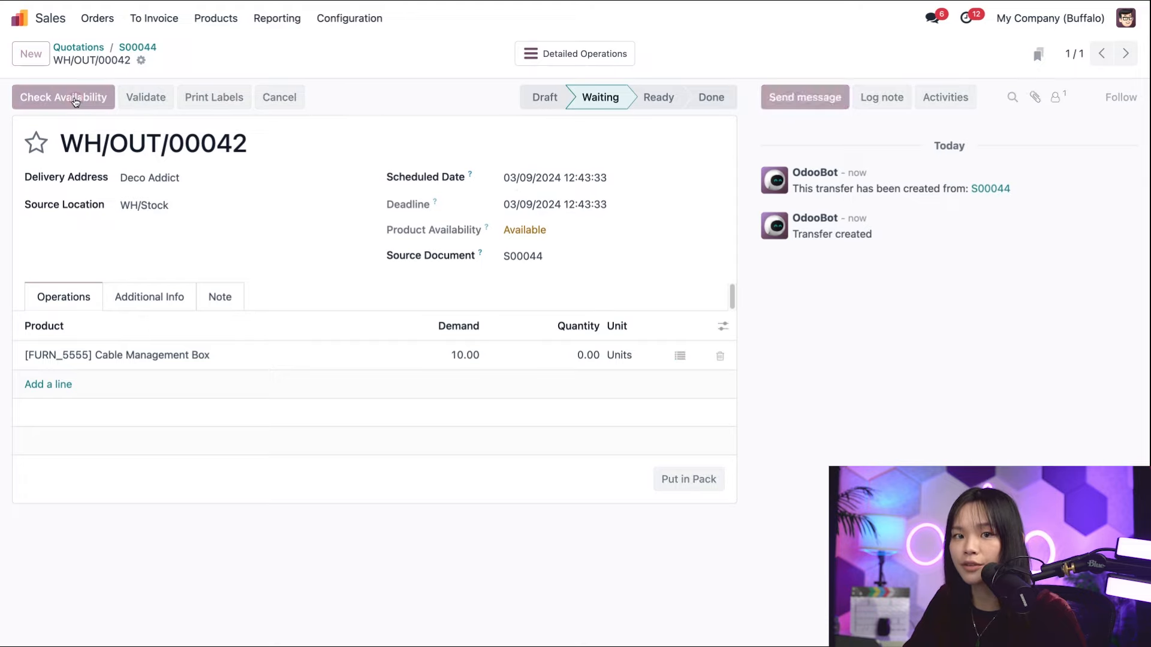
{"action": "left_click", "coordinate": [44, 99]}
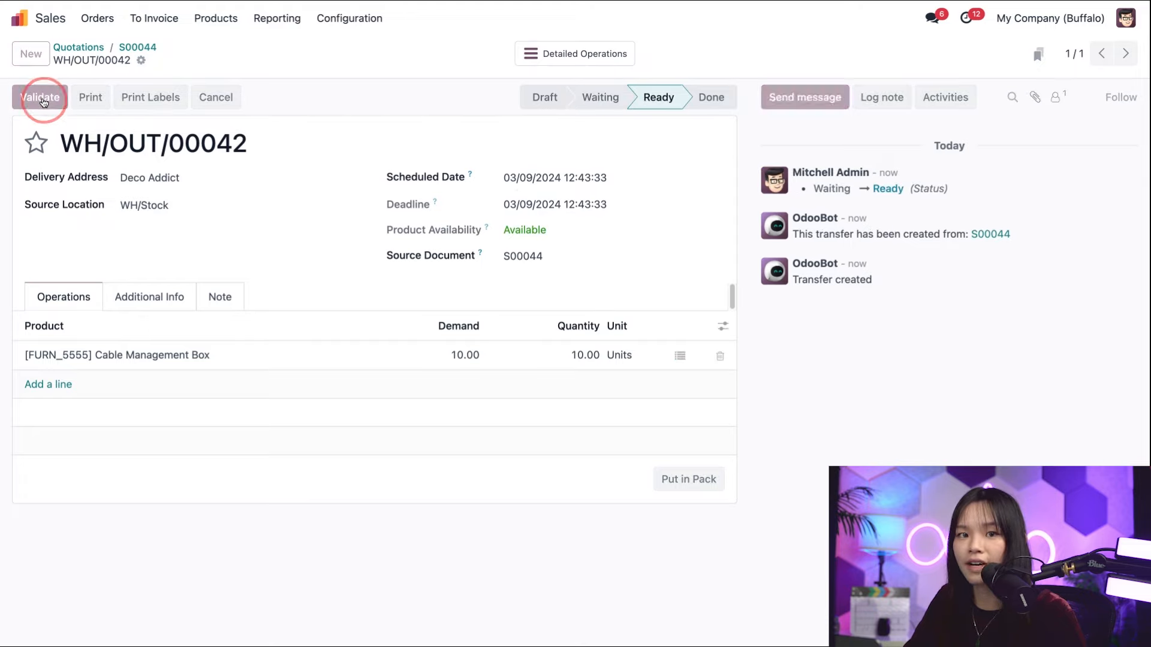